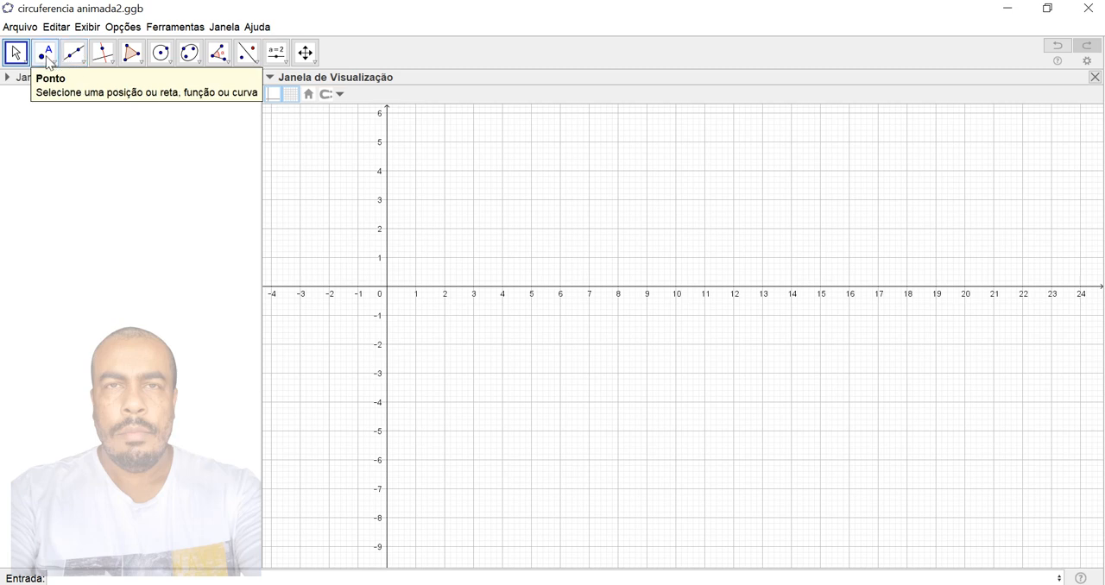
# - Plot point A at (4, 2) and draw a circle of radius 2 centred on it
pyautogui.click(45, 54)
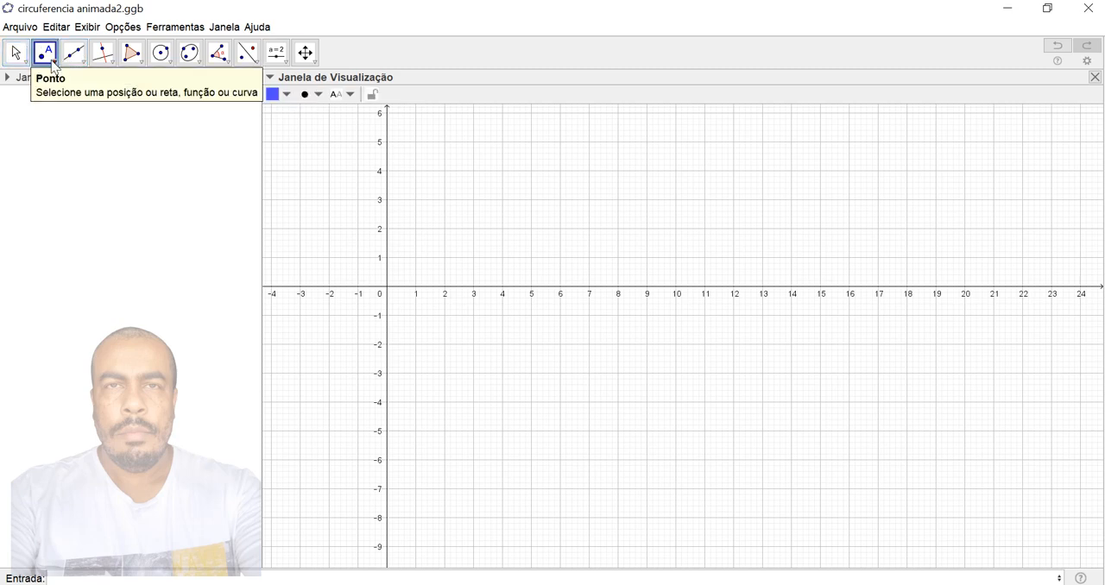
pyautogui.click(502, 229)
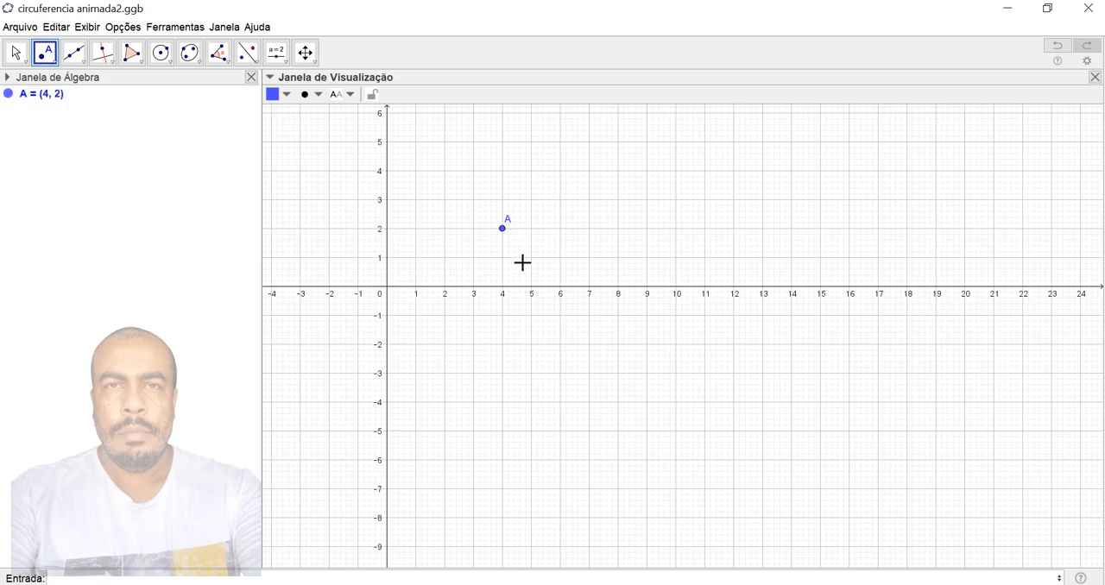
pyautogui.click(165, 68)
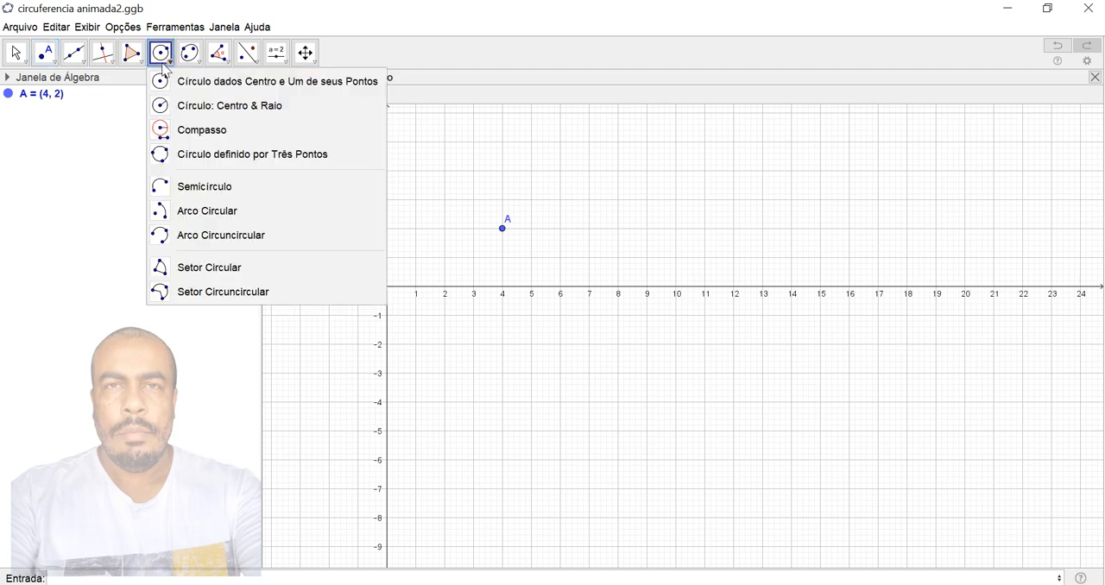
pyautogui.click(213, 106)
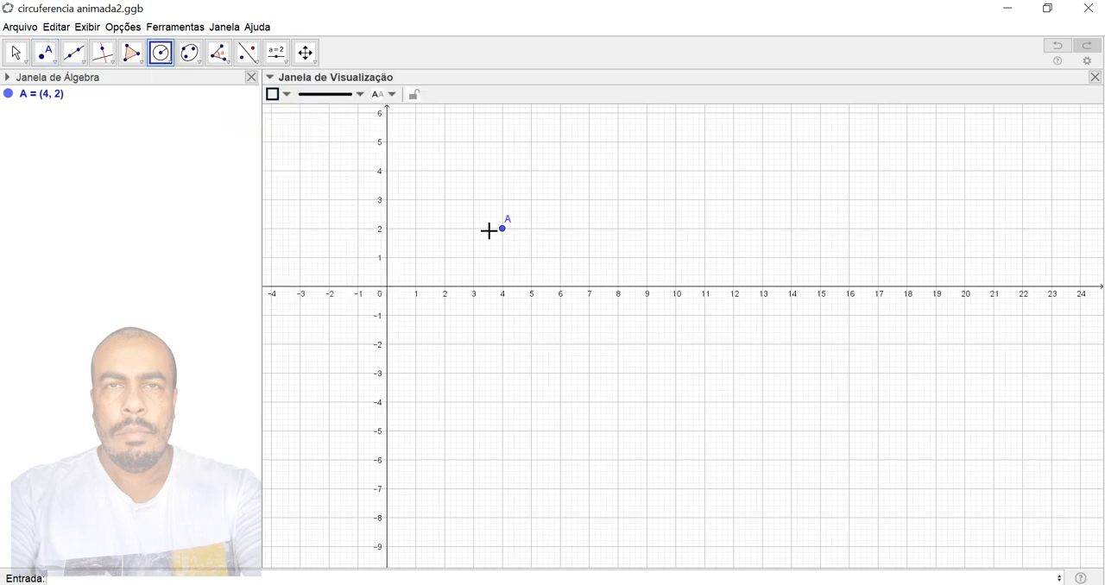
pyautogui.click(504, 233)
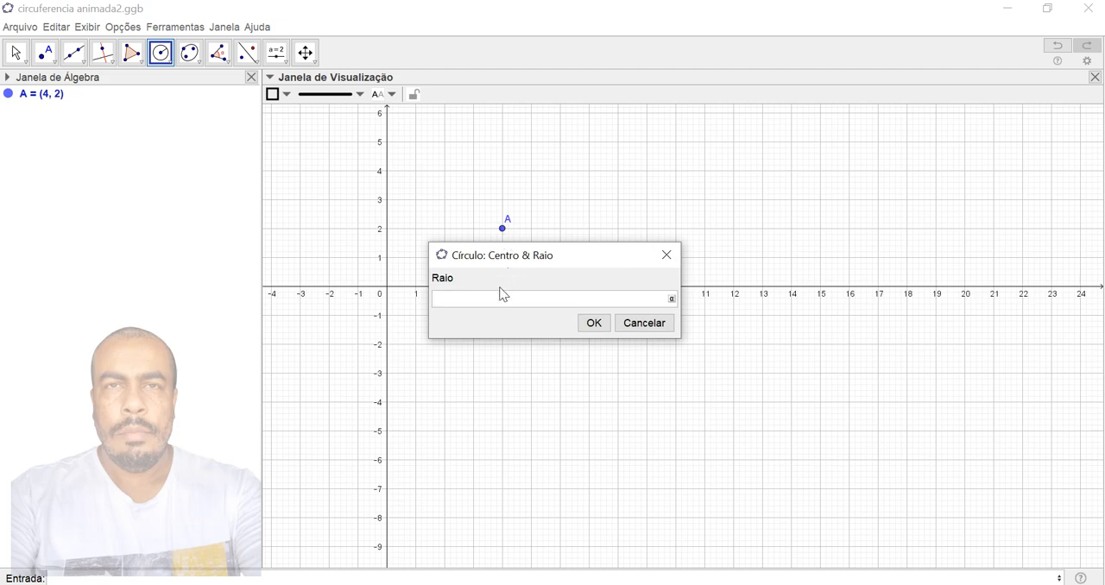
pyautogui.write('2')
pyautogui.press('Return')
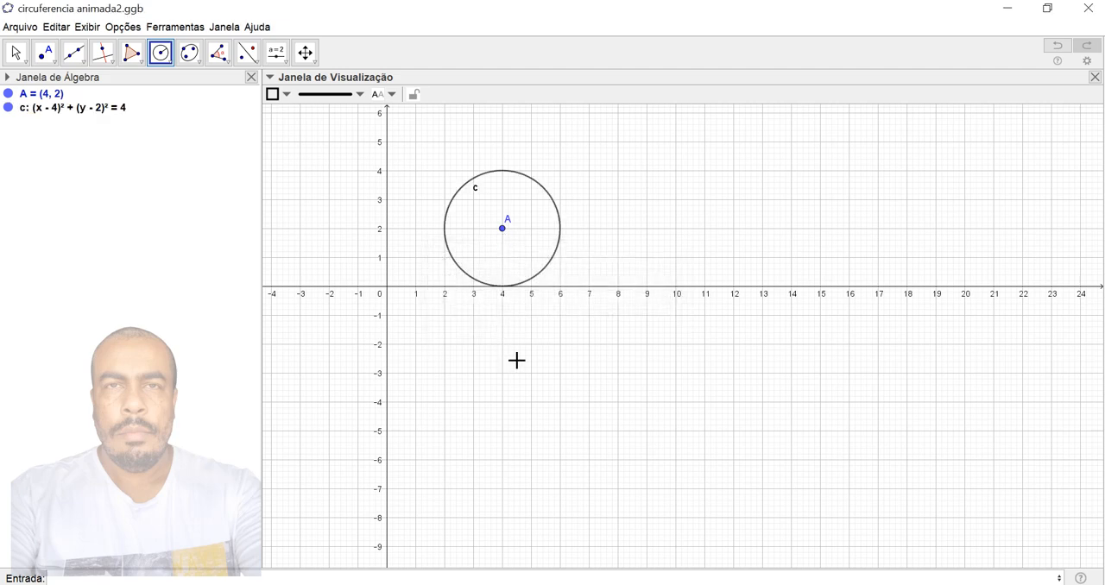
# - Create the intersection point B between the circle and the x-axis
pyautogui.click(49, 68)
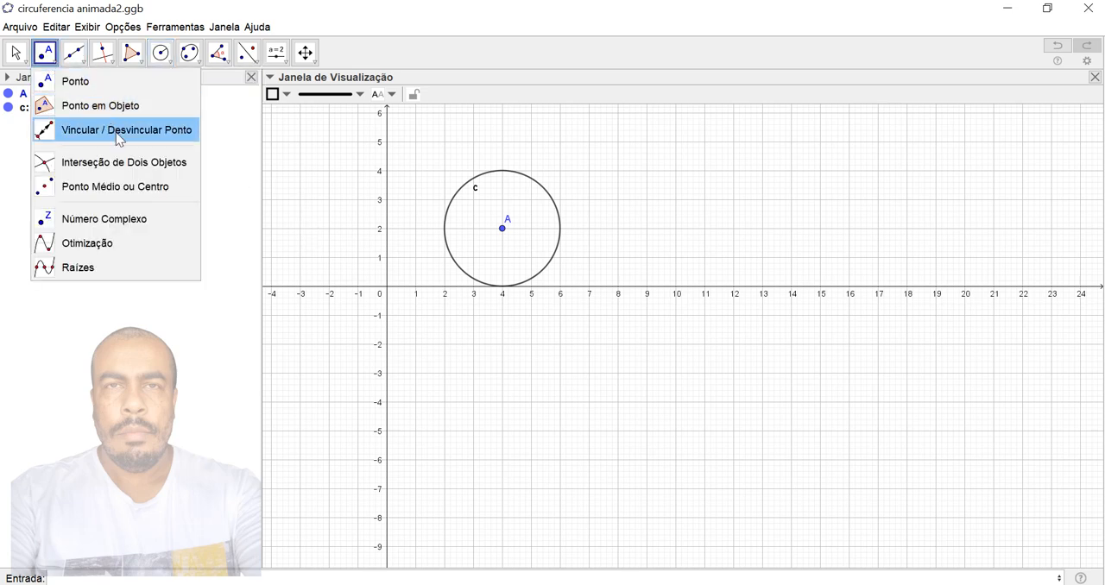
pyautogui.click(123, 165)
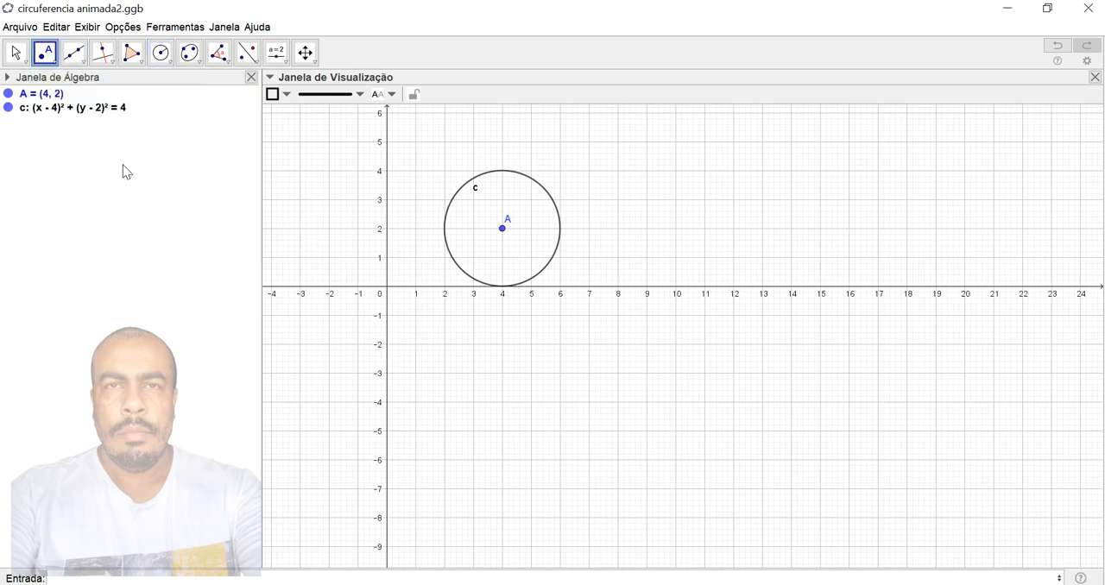
pyautogui.click(528, 186)
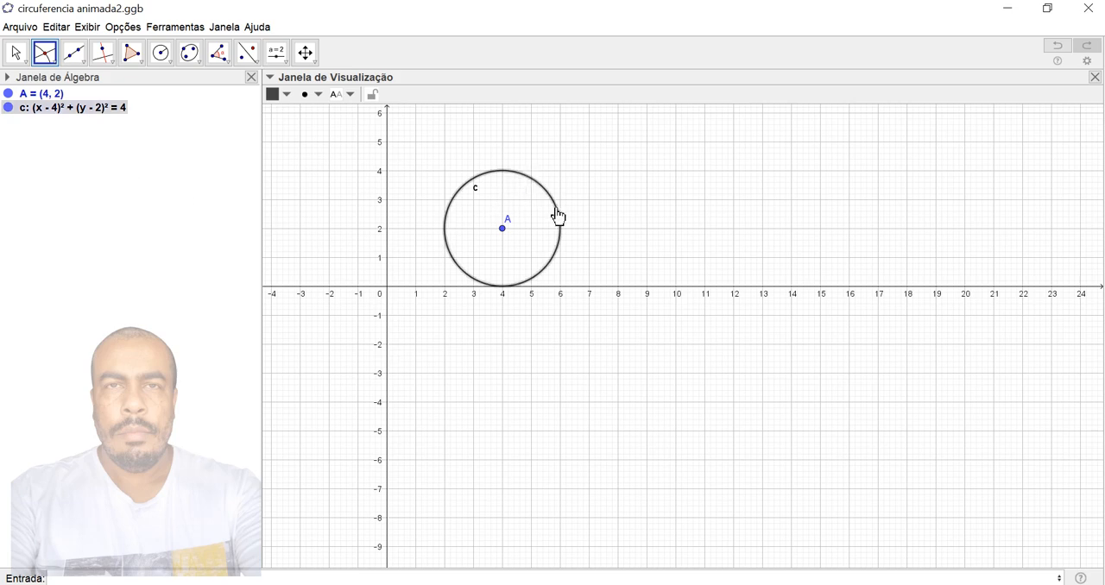
pyautogui.click(427, 291)
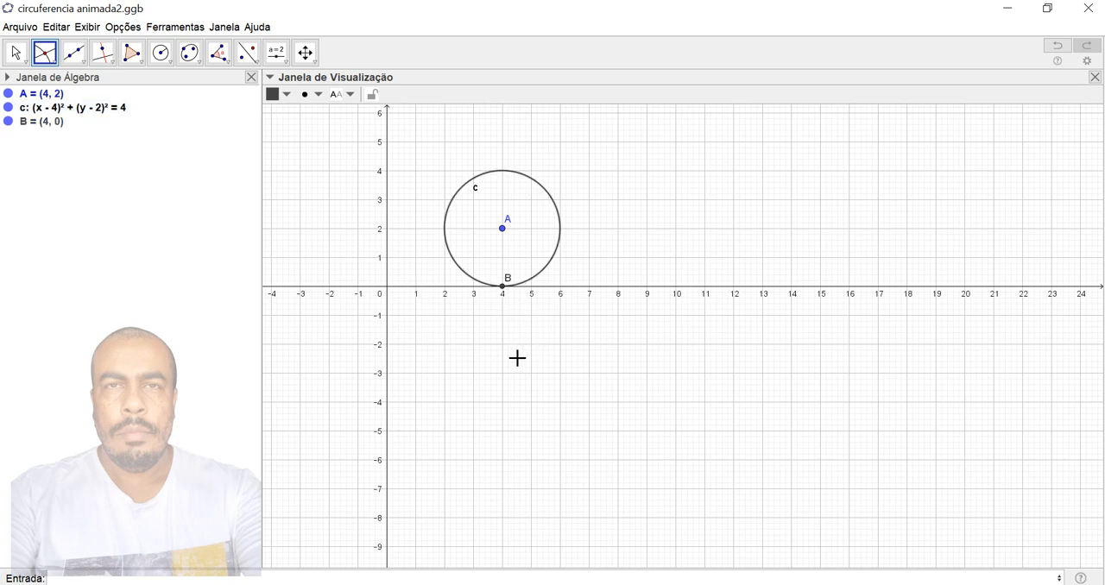
# - Create an integer slider n above the x-axis with minimum 0, maximum 1 and increment 0.01
pyautogui.click(286, 63)
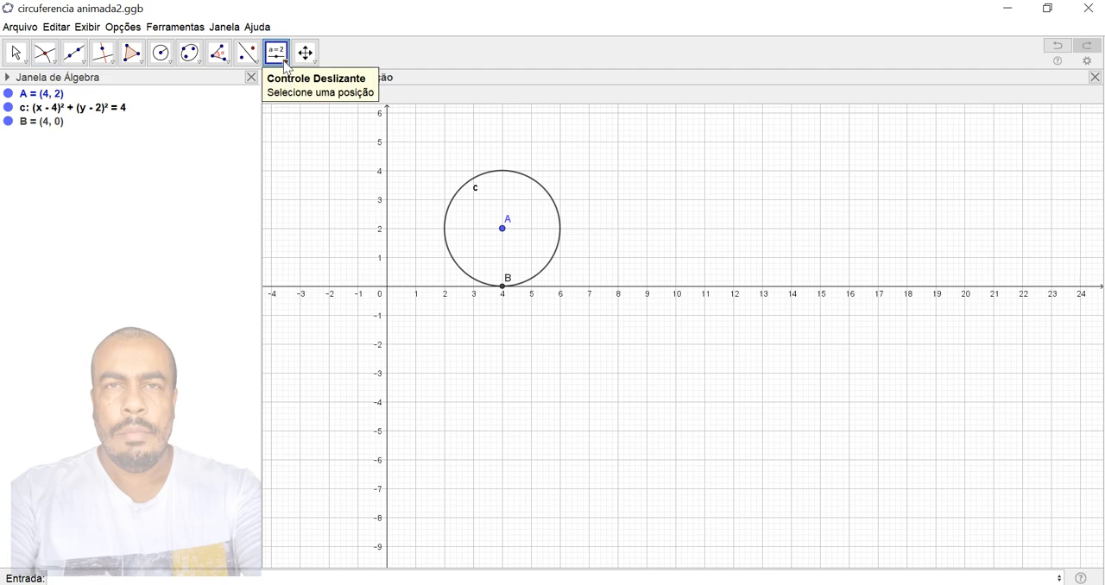
pyautogui.click(287, 68)
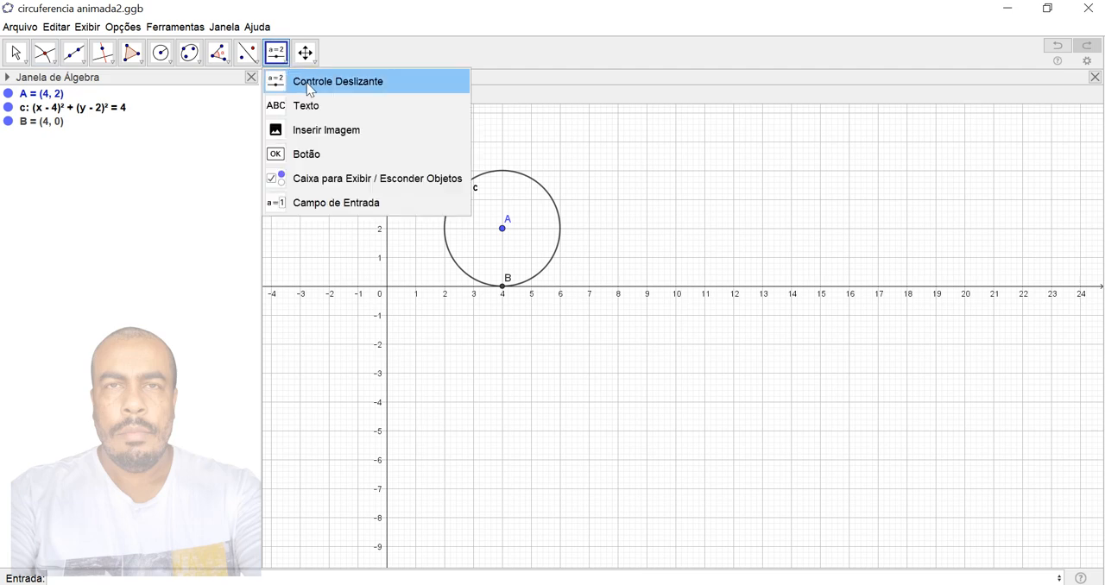
pyautogui.click(302, 83)
pyautogui.click(658, 132)
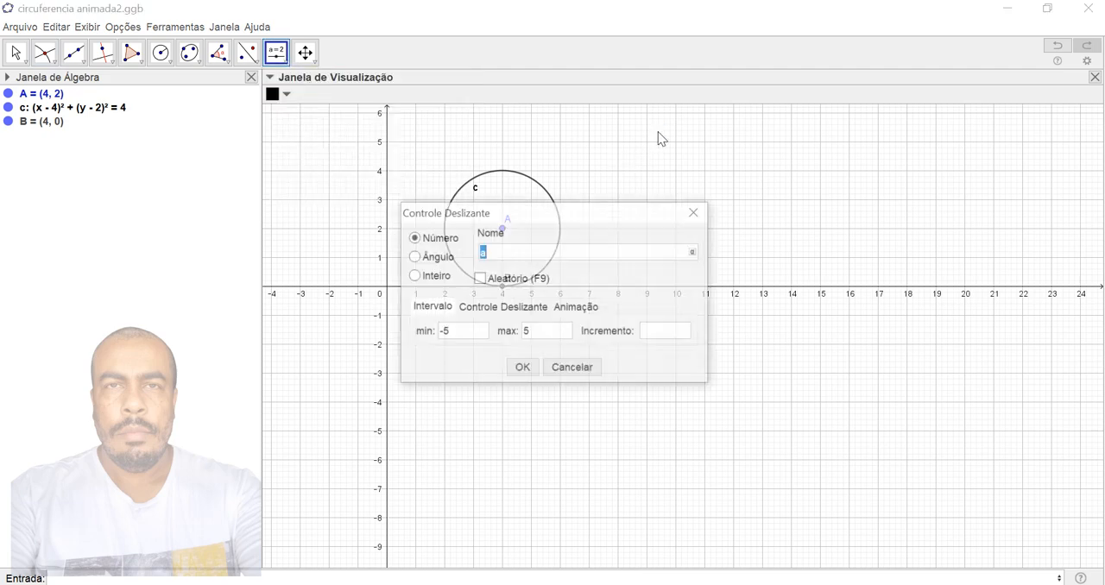
pyautogui.click(413, 275)
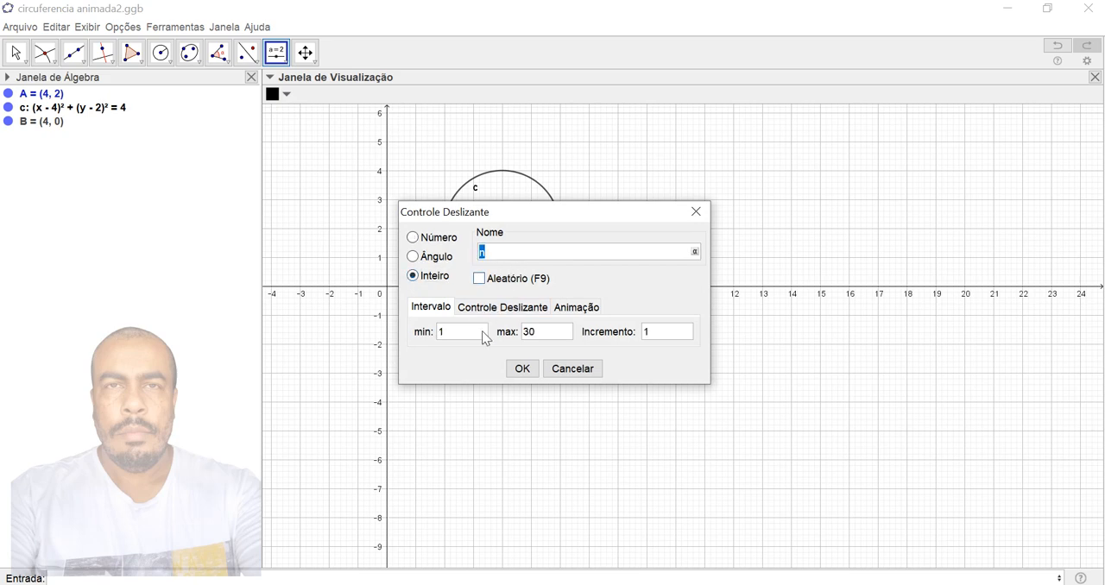
pyautogui.click(459, 335)
pyautogui.write('0')
pyautogui.click(547, 338)
pyautogui.press('BackSpace')
pyautogui.press('BackSpace')
pyautogui.write('1')
pyautogui.click(654, 337)
pyautogui.write('0.01')
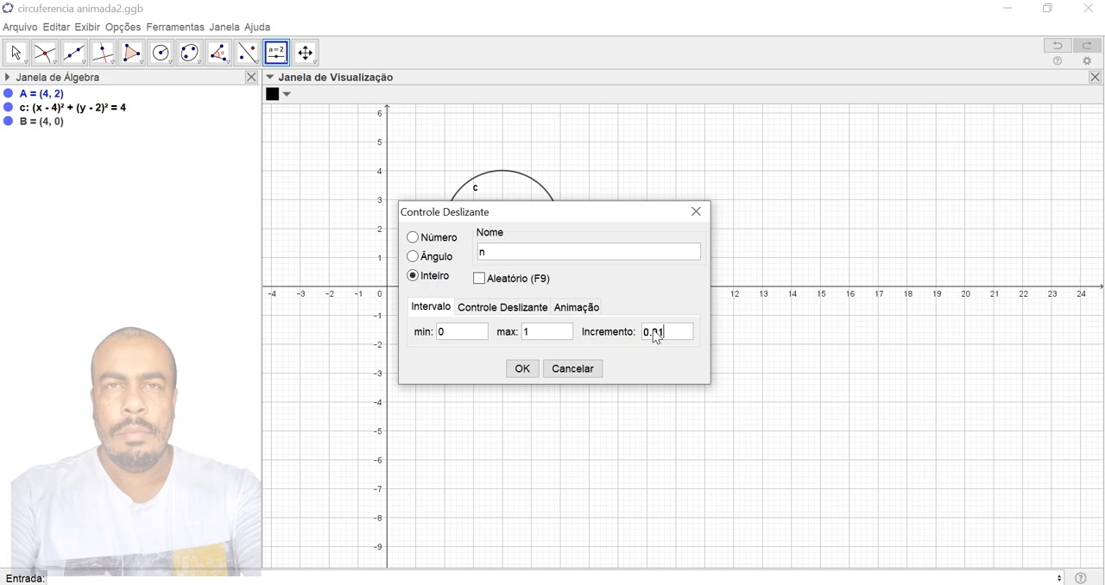
pyautogui.click(522, 370)
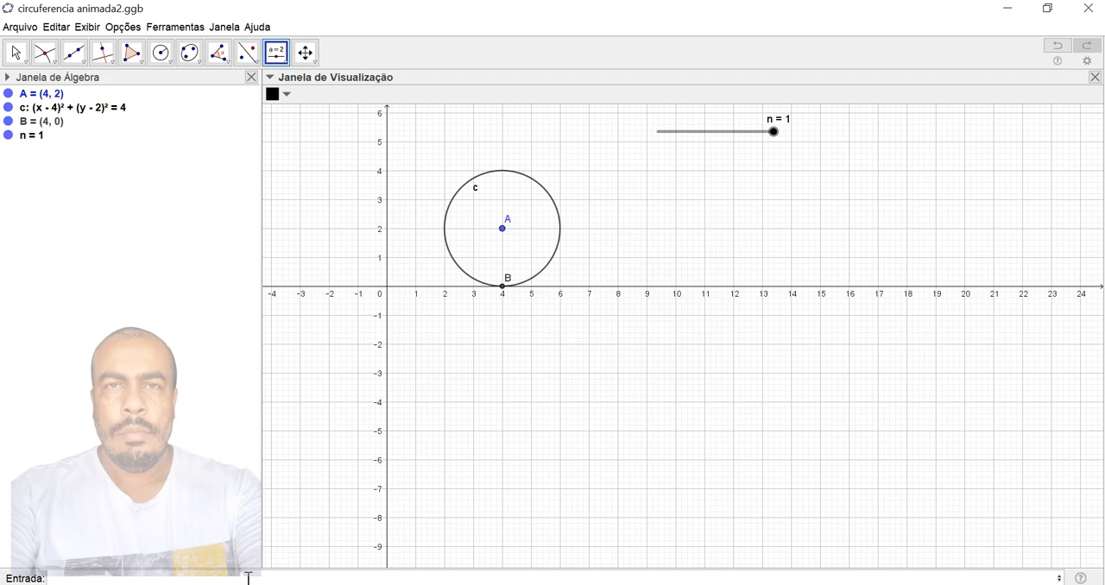
# - Define the constant function f(x) = 2
pyautogui.click(245, 578)
pyautogui.write('(x)=')
pyautogui.write('2')
pyautogui.press('Return')
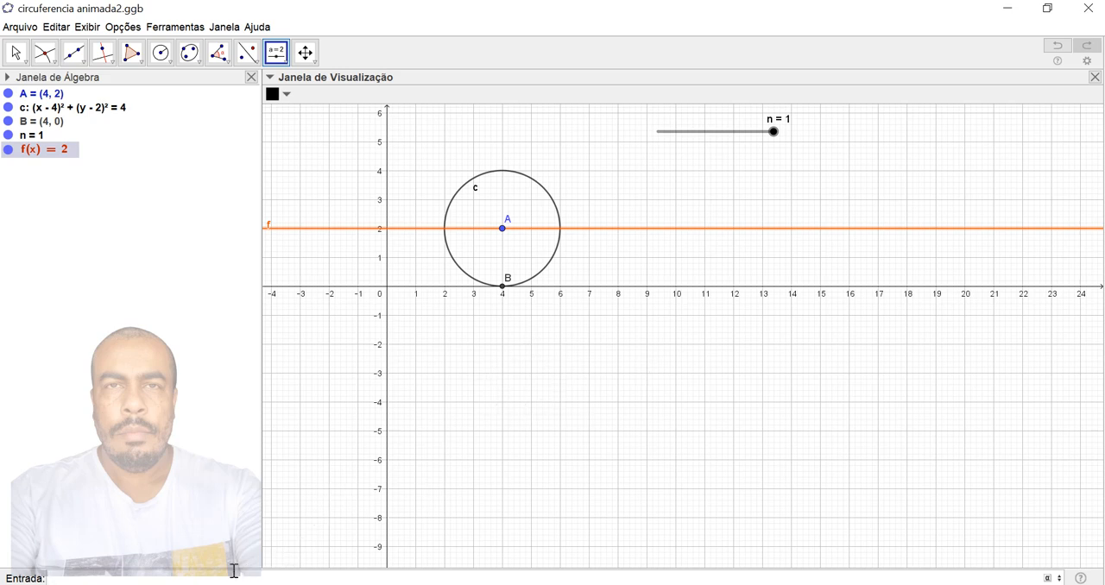
pyautogui.click(126, 576)
pyautogui.press('Escape')
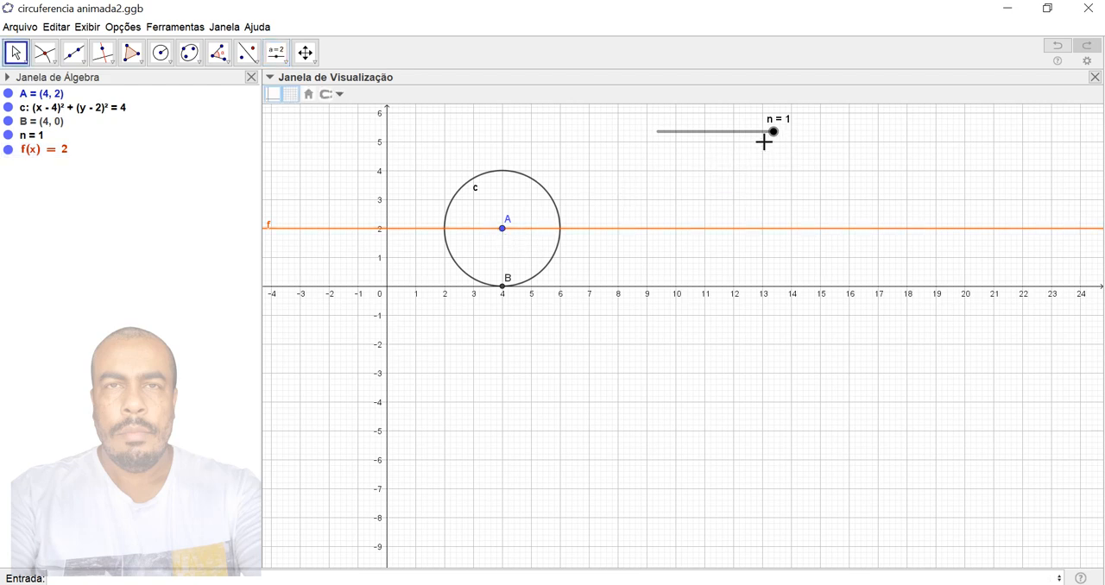
# - Redefine point A as (n, f(n)) so the circle's centre follows slider n, and try out the slider
pyautogui.moveTo(781, 136)
pyautogui.mouseDown()
pyautogui.moveTo(633, 146)
pyautogui.moveTo(792, 146)
pyautogui.moveTo(636, 164)
pyautogui.moveTo(783, 153)
pyautogui.mouseUp()
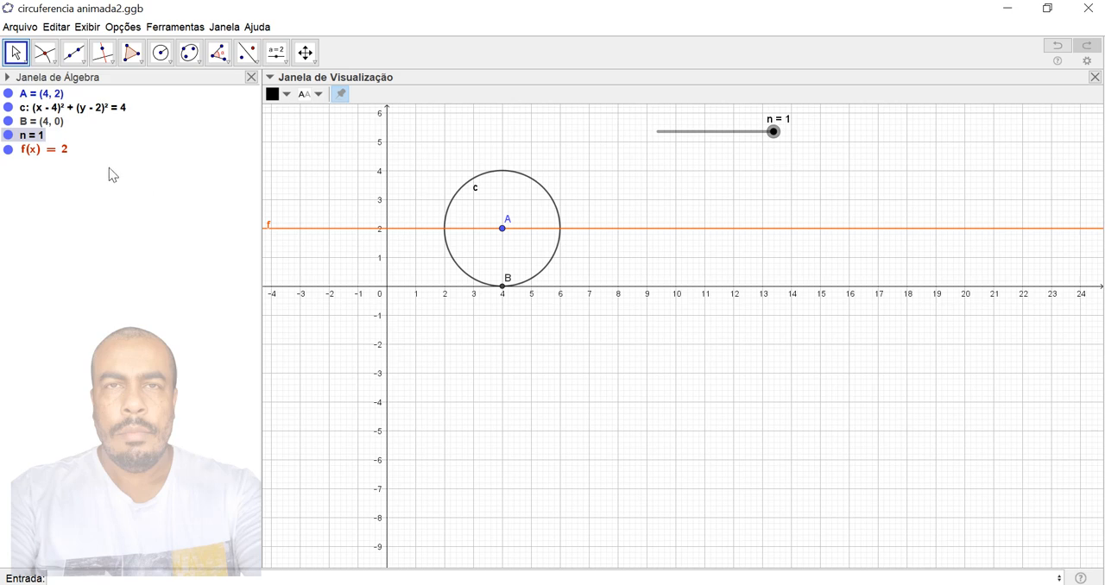
pyautogui.click(40, 96)
pyautogui.click(43, 97)
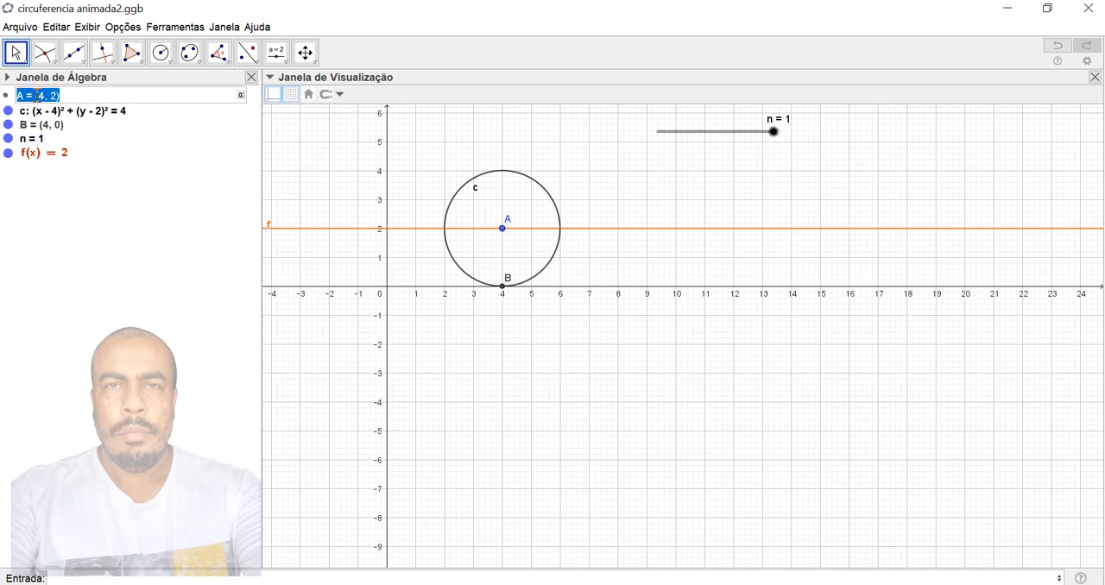
pyautogui.click(45, 98)
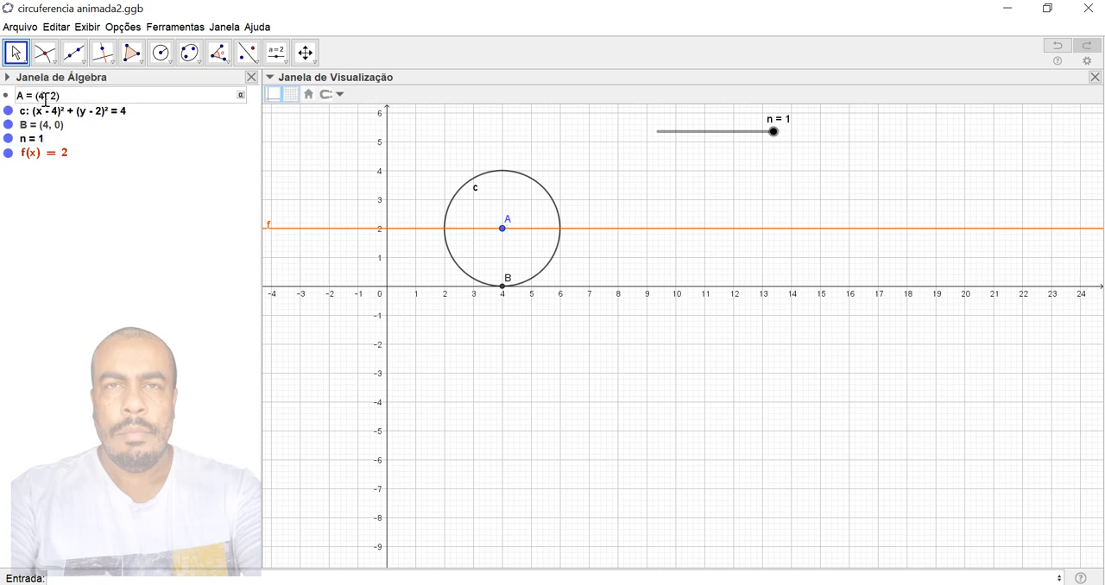
pyautogui.press('BackSpace')
pyautogui.write('n')
pyautogui.press('BackSpace')
pyautogui.write('f(n)')
pyautogui.press('Return')
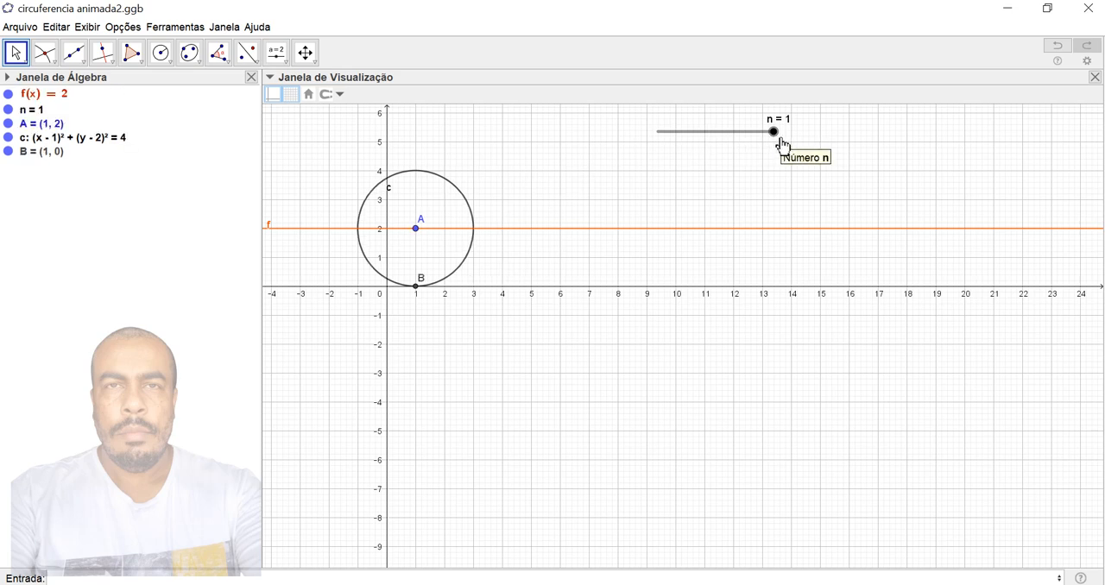
pyautogui.moveTo(775, 138); pyautogui.dragTo(799, 143)
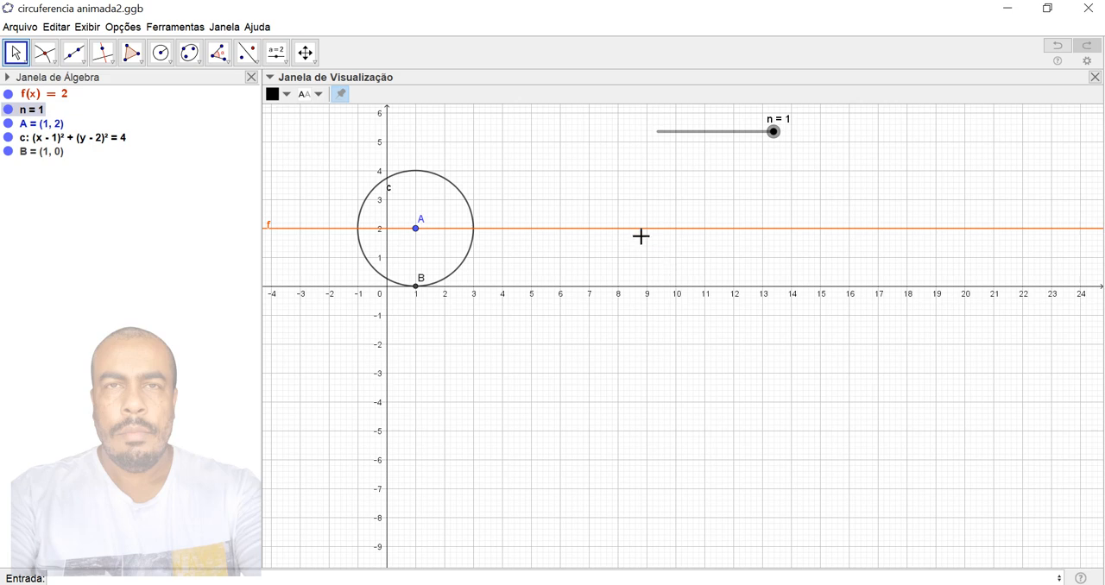
# - Rotate point B about point A by the angle -2*pi*n using the Girar command
pyautogui.click(183, 577)
pyautogui.write('Girar')
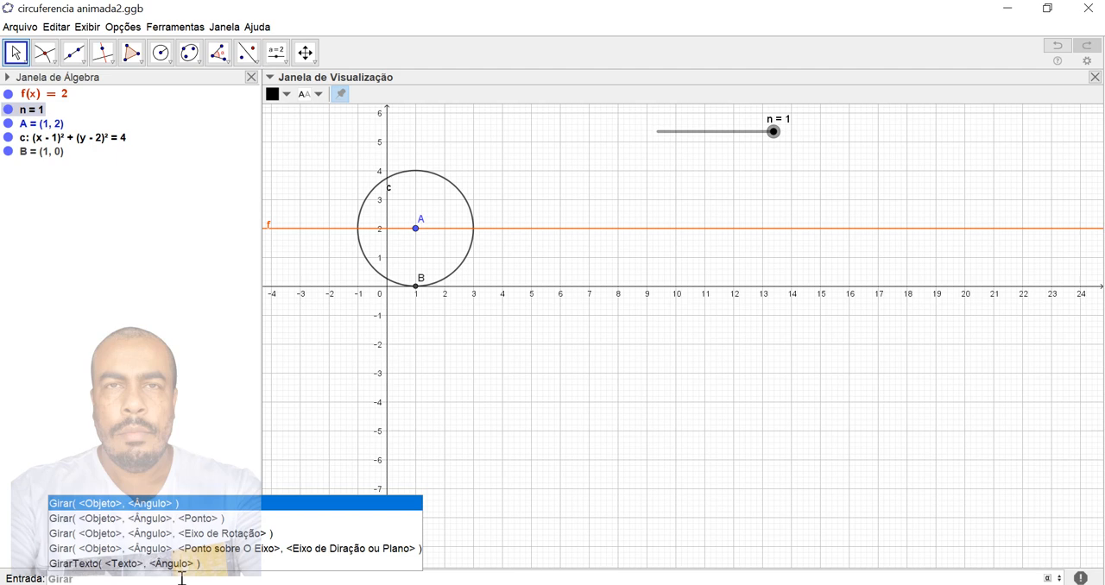
pyautogui.press('Down')
pyautogui.press('Return')
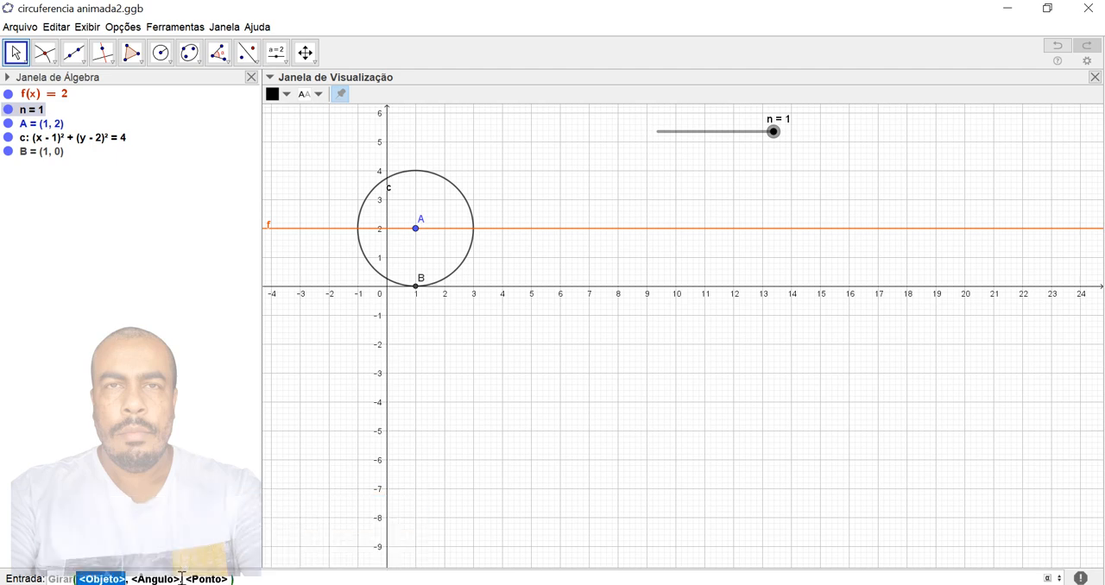
pyautogui.write('B')
pyautogui.press('Tab')
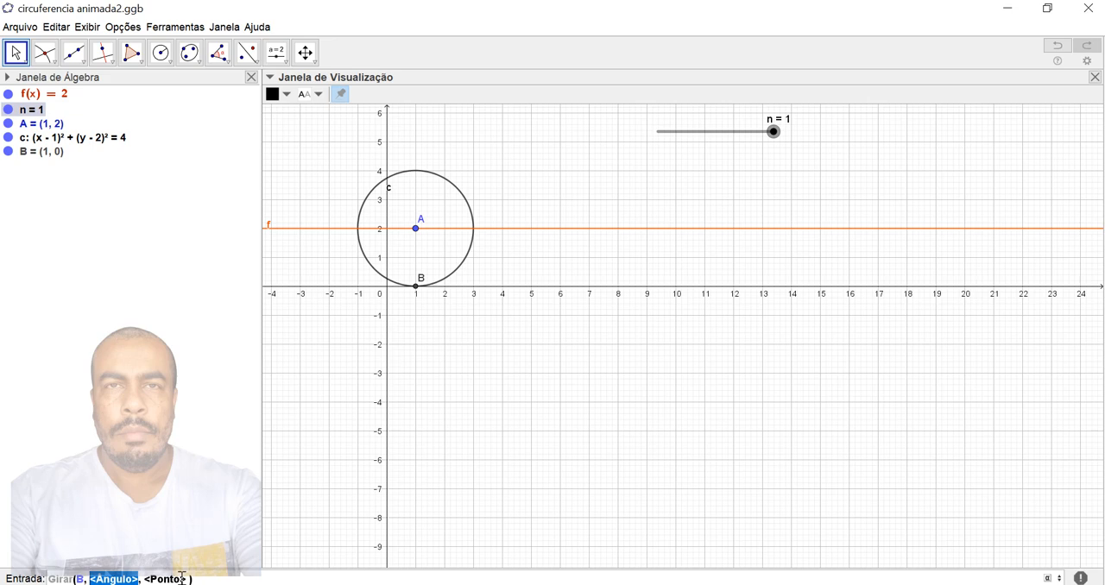
pyautogui.press('BackSpace')
pyautogui.write('-')
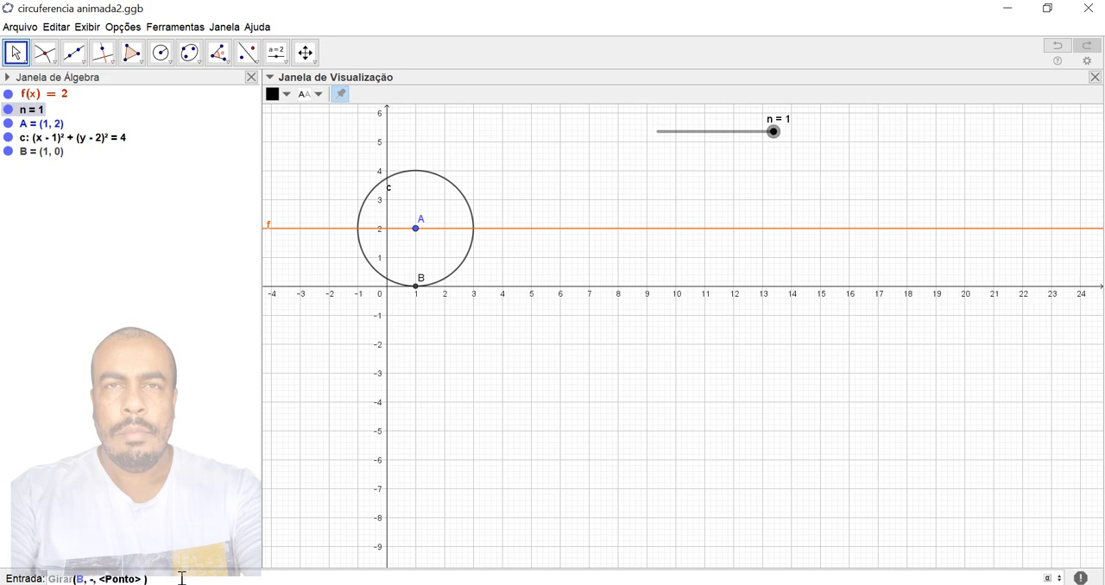
pyautogui.write('2')
pyautogui.write('°')
pyautogui.write('pi')
pyautogui.write('*')
pyautogui.write('n')
pyautogui.press('Tab')
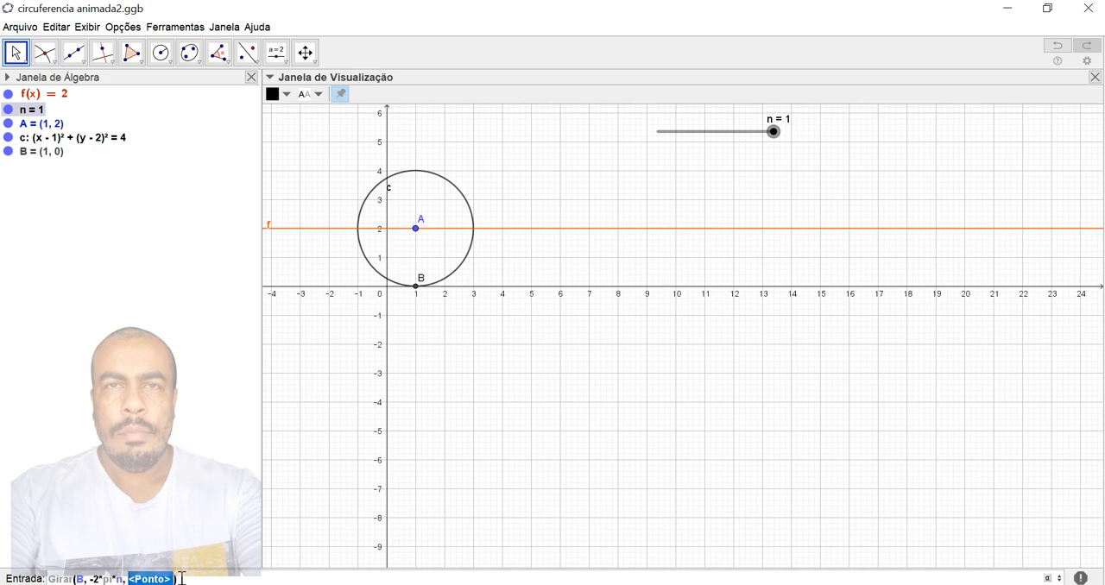
pyautogui.write('A')
pyautogui.press('Return')
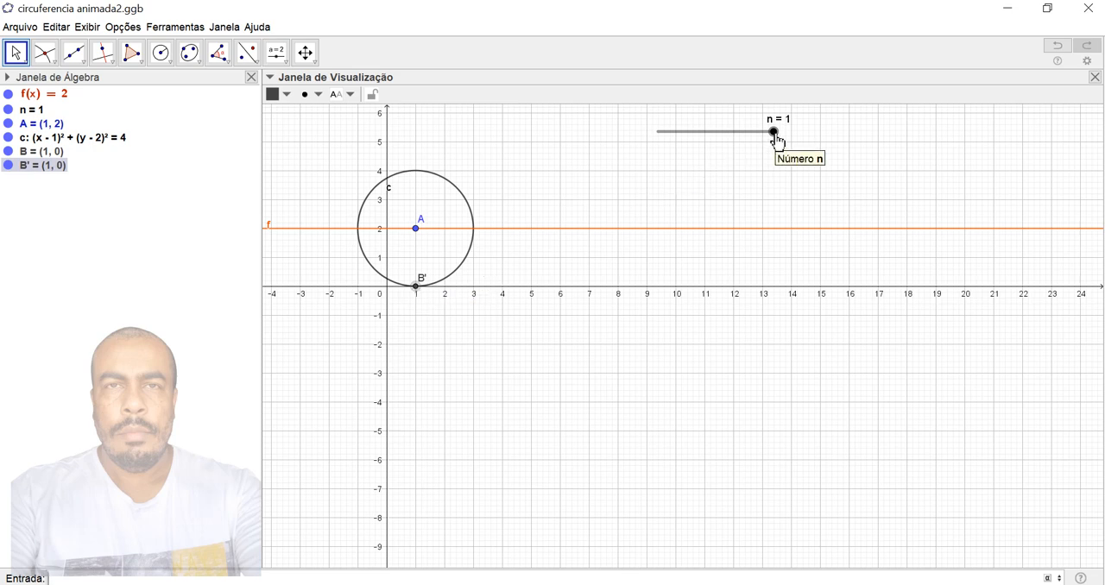
# - Move slider n to 0 and back up to 0.81 to check the rotated point's motion around the circle
pyautogui.moveTo(776, 136); pyautogui.dragTo(659, 180)
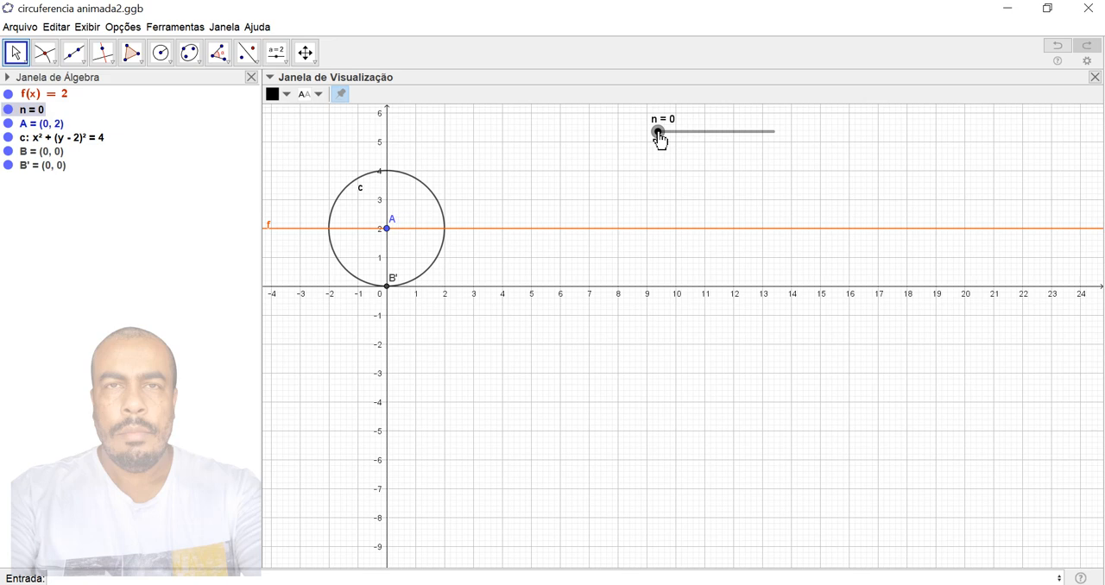
pyautogui.moveTo(661, 141); pyautogui.dragTo(754, 138)
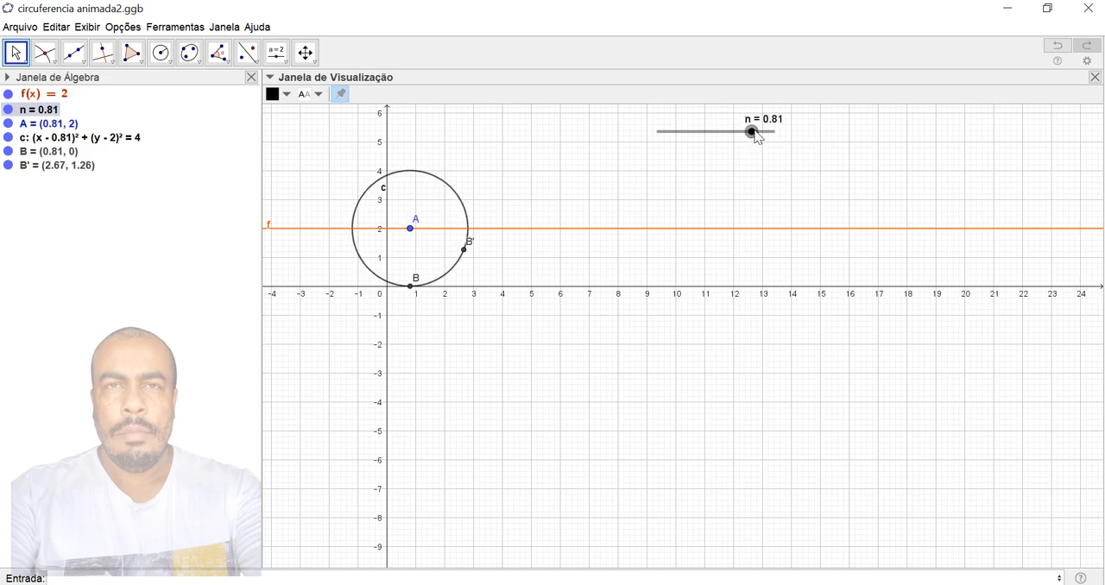
# - Set slider n's animation repeat mode to Crescente in its properties
pyautogui.rightClick(753, 131)
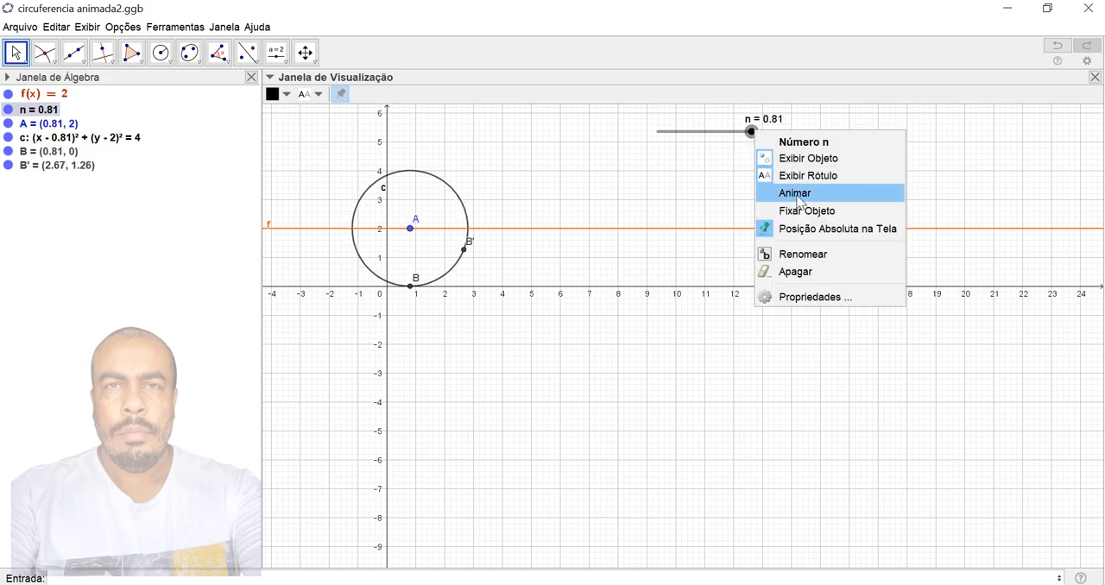
pyautogui.click(816, 297)
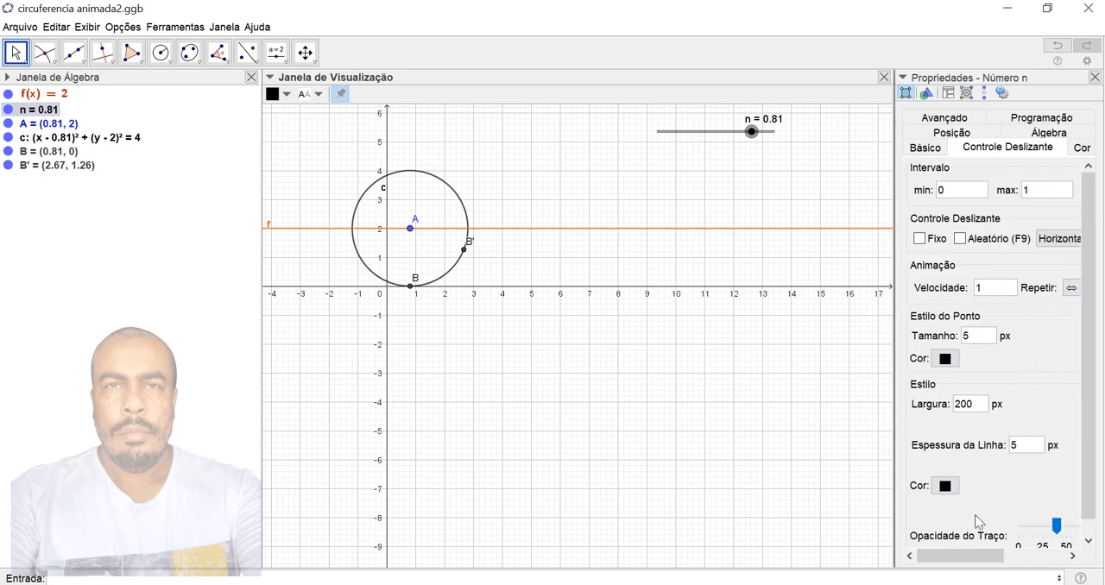
pyautogui.moveTo(963, 556); pyautogui.dragTo(1006, 557)
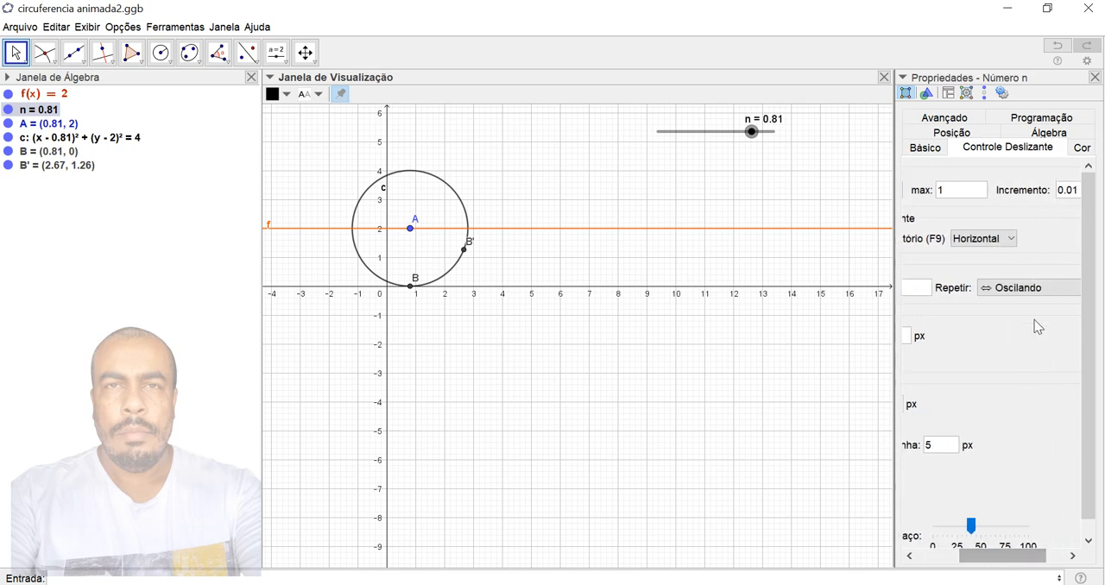
pyautogui.click(1033, 292)
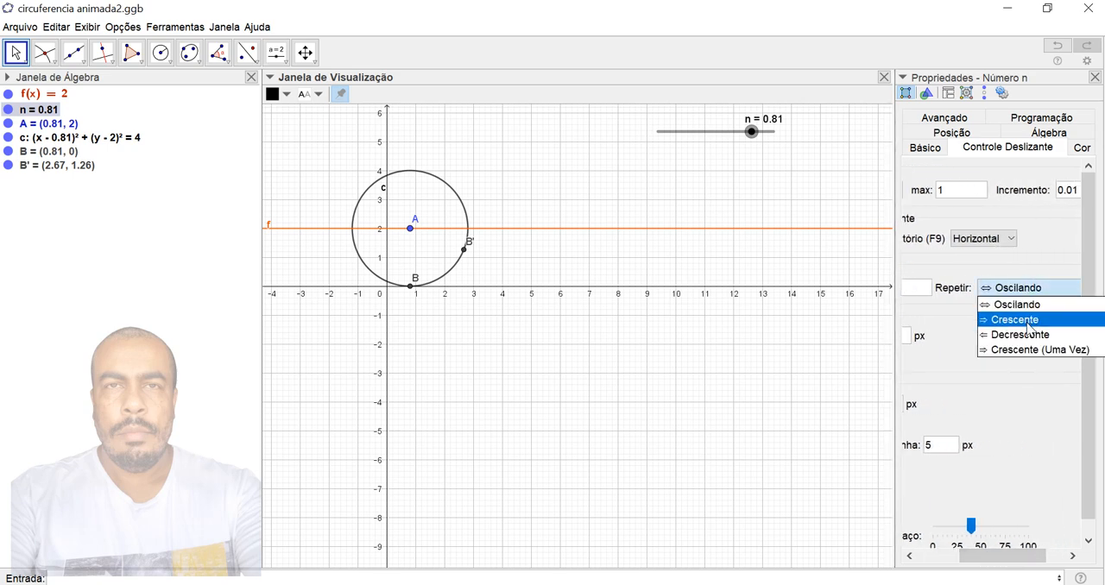
pyautogui.click(1027, 320)
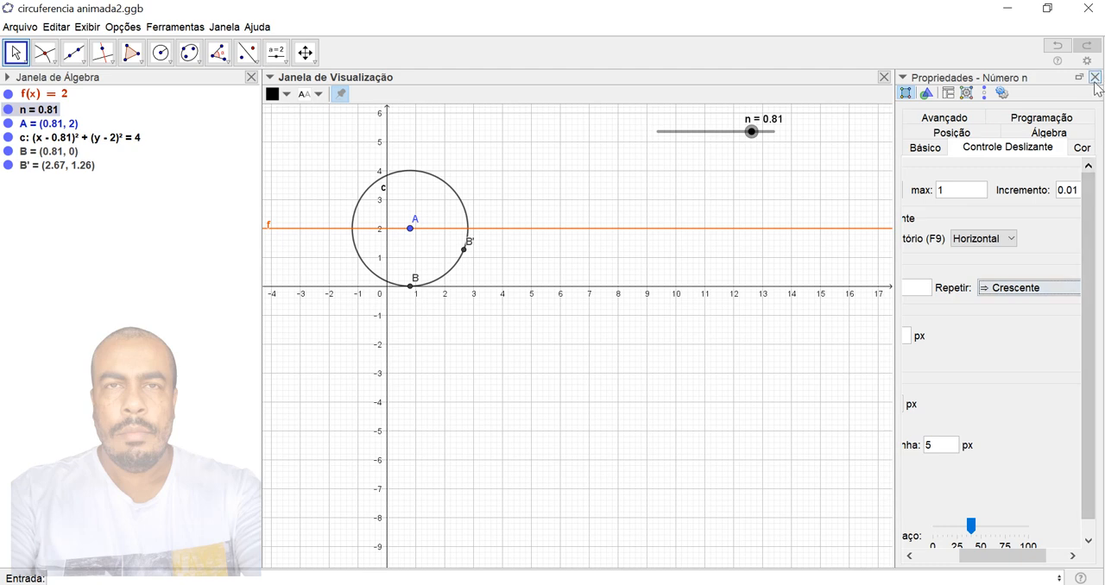
pyautogui.click(1094, 79)
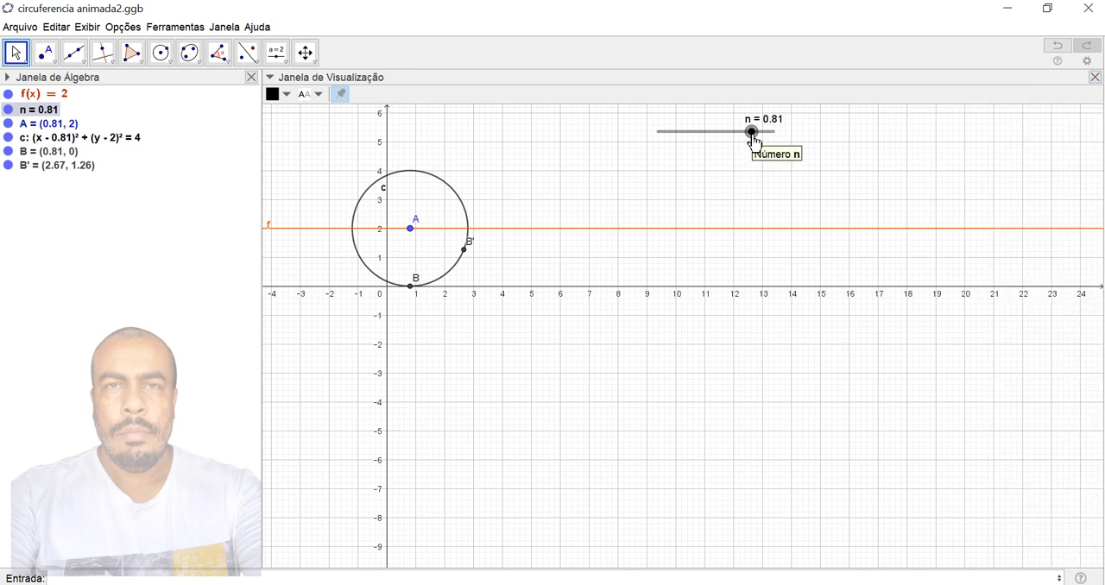
# - Move slider n to 0, run its animation to watch the circle and rotated point, and pause it
pyautogui.moveTo(754, 142); pyautogui.dragTo(650, 149)
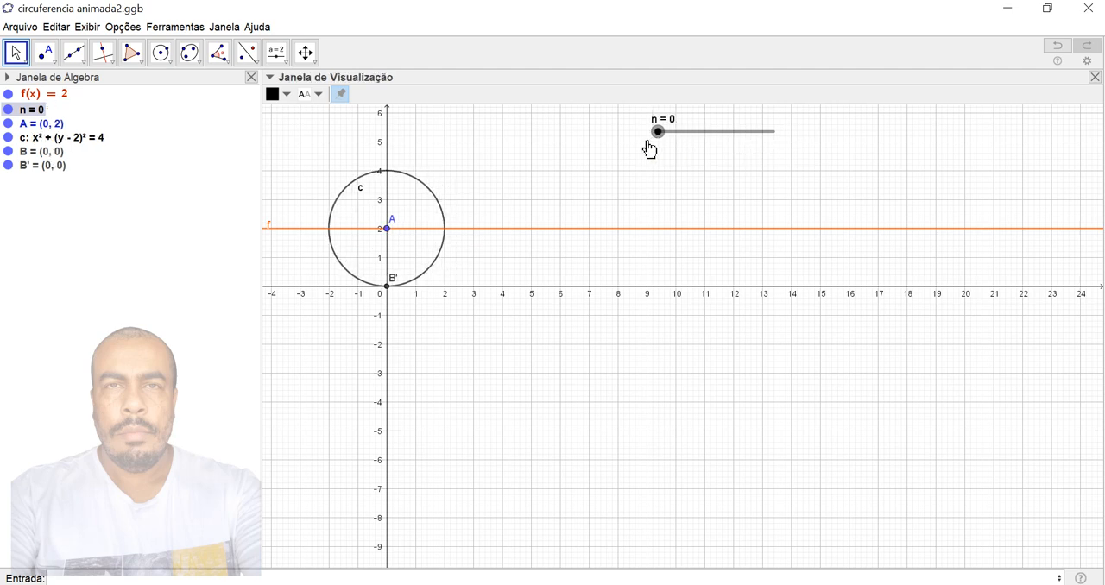
pyautogui.rightClick(663, 140)
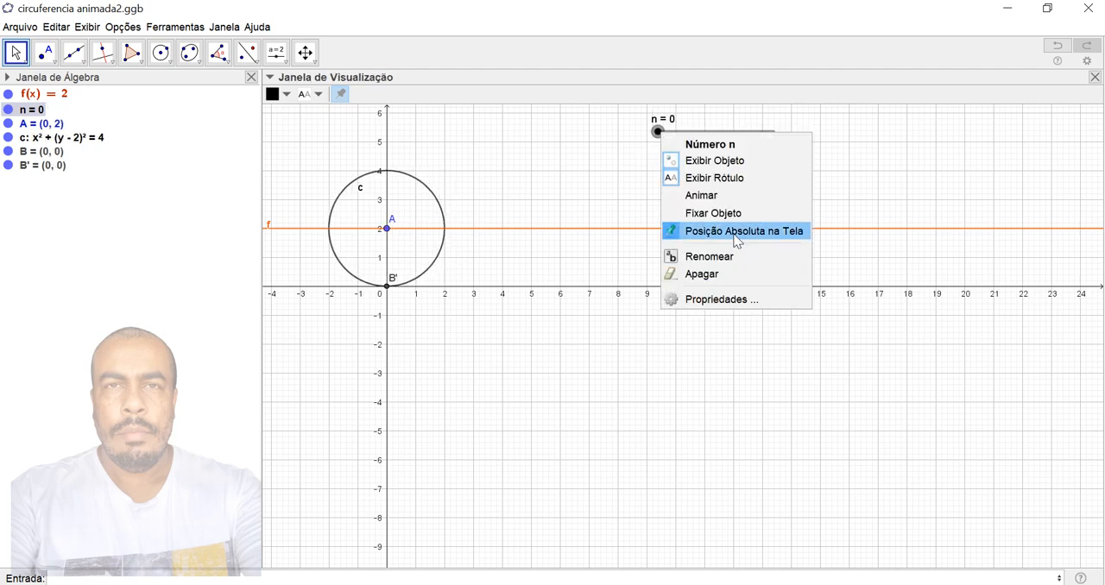
pyautogui.click(694, 194)
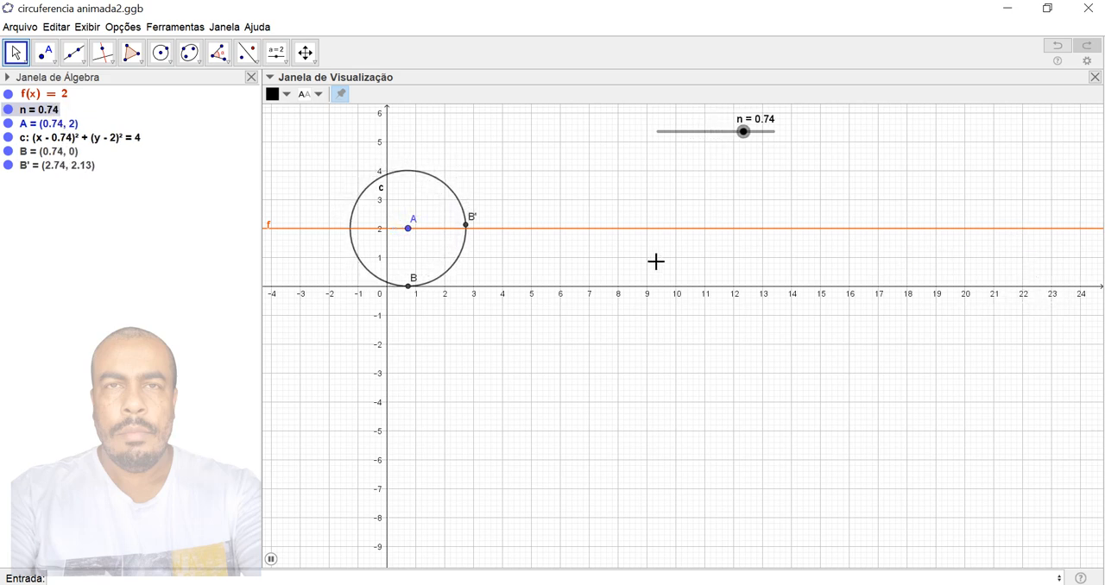
pyautogui.click(271, 559)
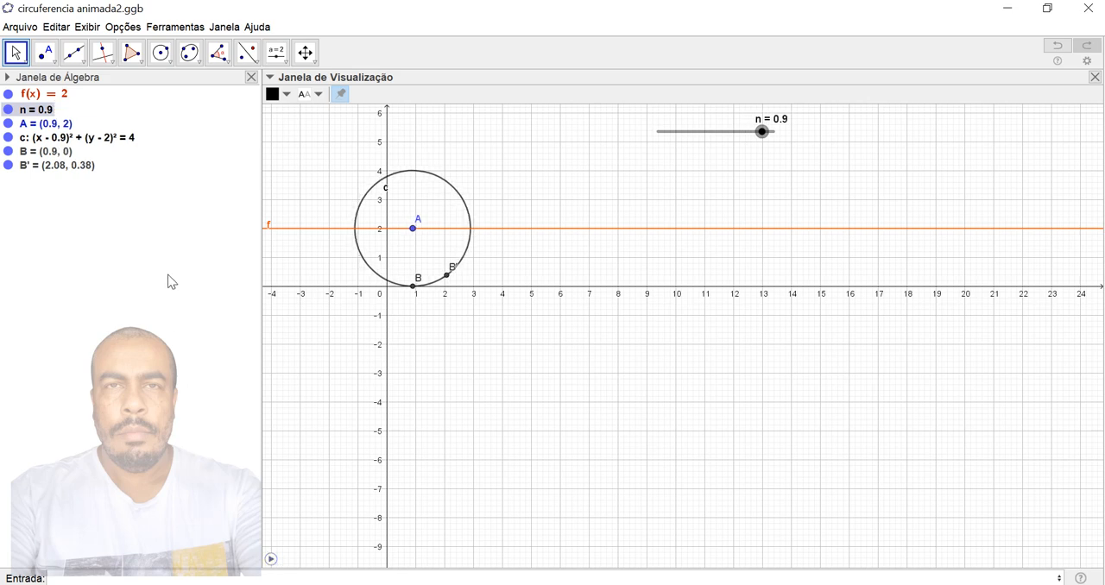
# - Redefine point A as (22*n, f(n)) so the circle travels farther along the x-axis
pyautogui.doubleClick(38, 125)
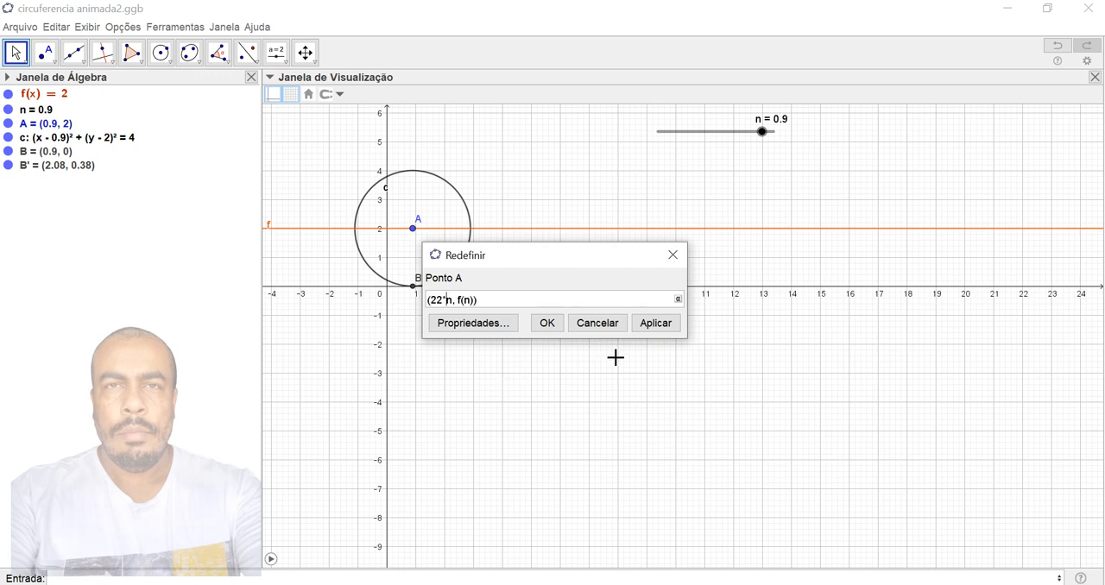
pyautogui.click(665, 331)
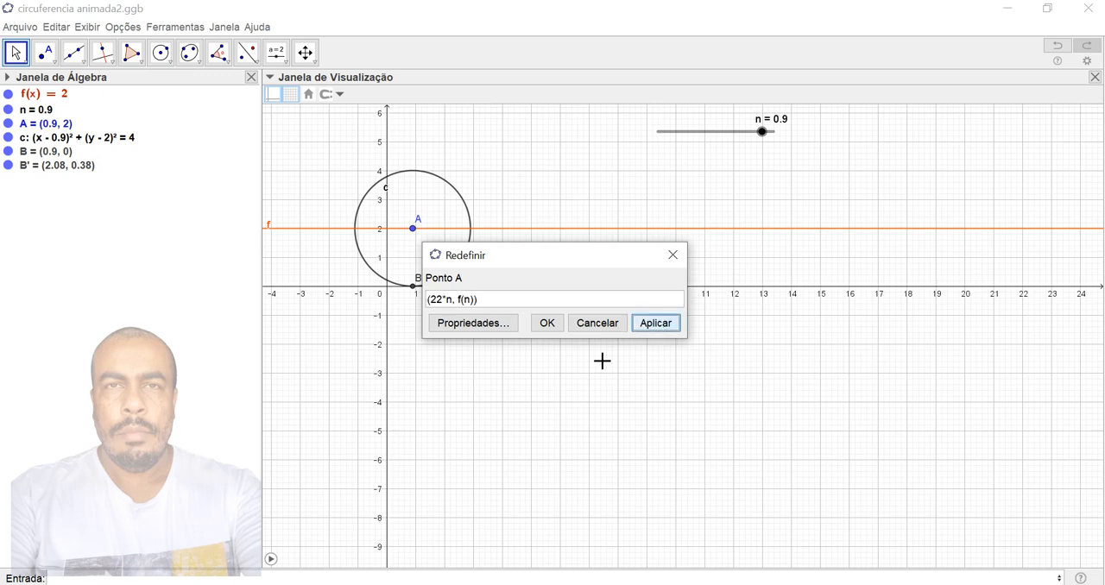
pyautogui.click(547, 323)
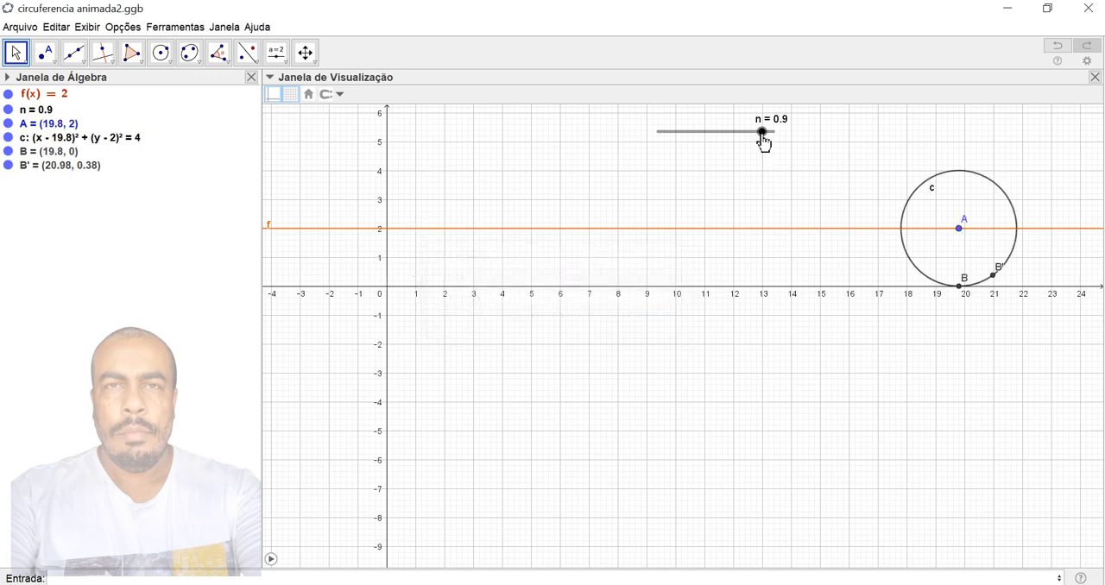
# - Move slider n to 1, play the animation to check the circle's longer travel, and pause it
pyautogui.moveTo(762, 132); pyautogui.dragTo(778, 186)
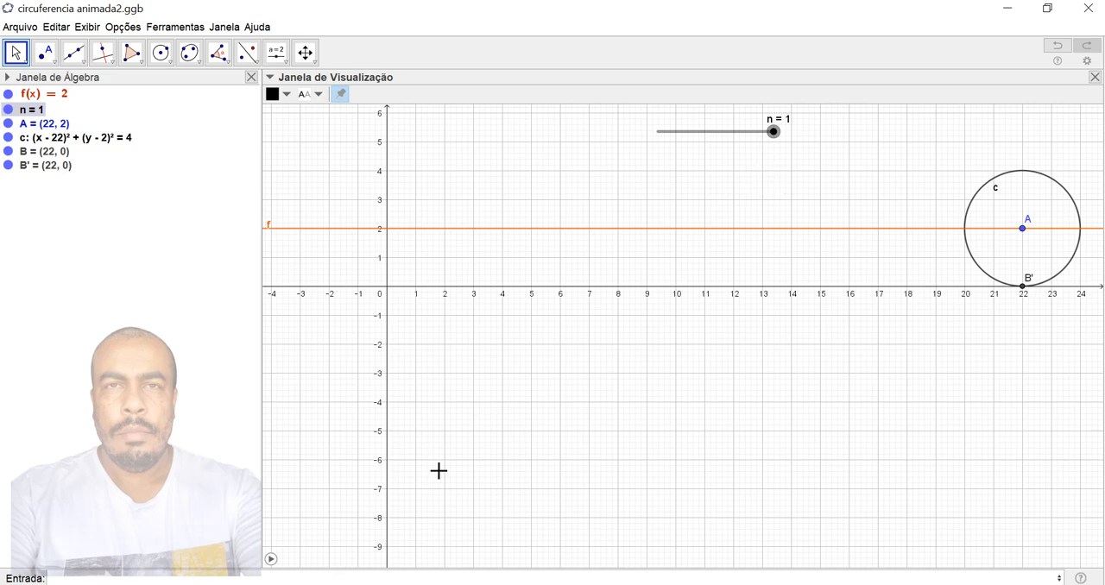
pyautogui.click(271, 560)
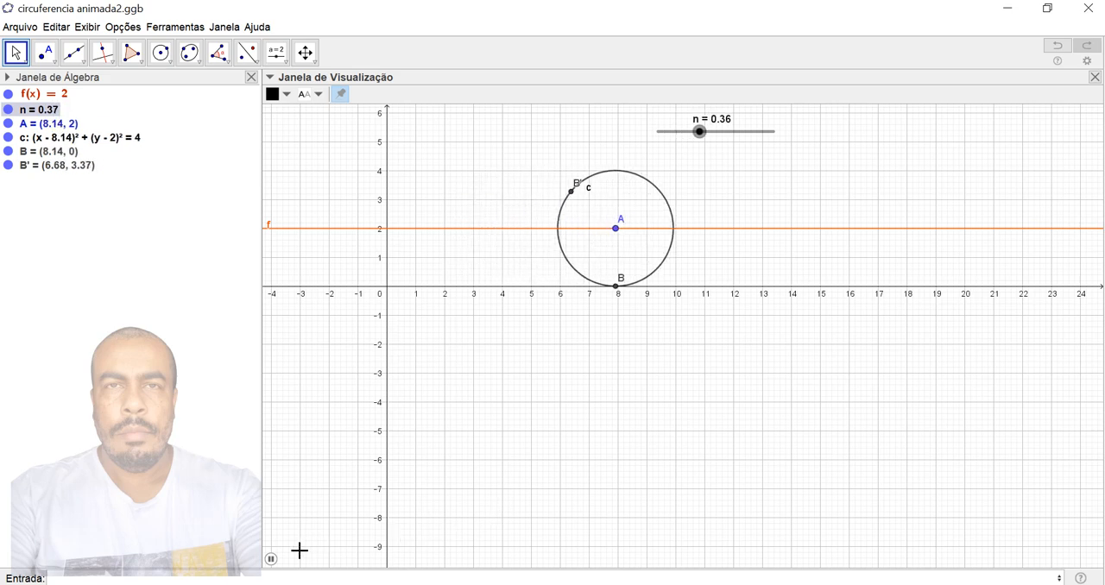
pyautogui.click(271, 560)
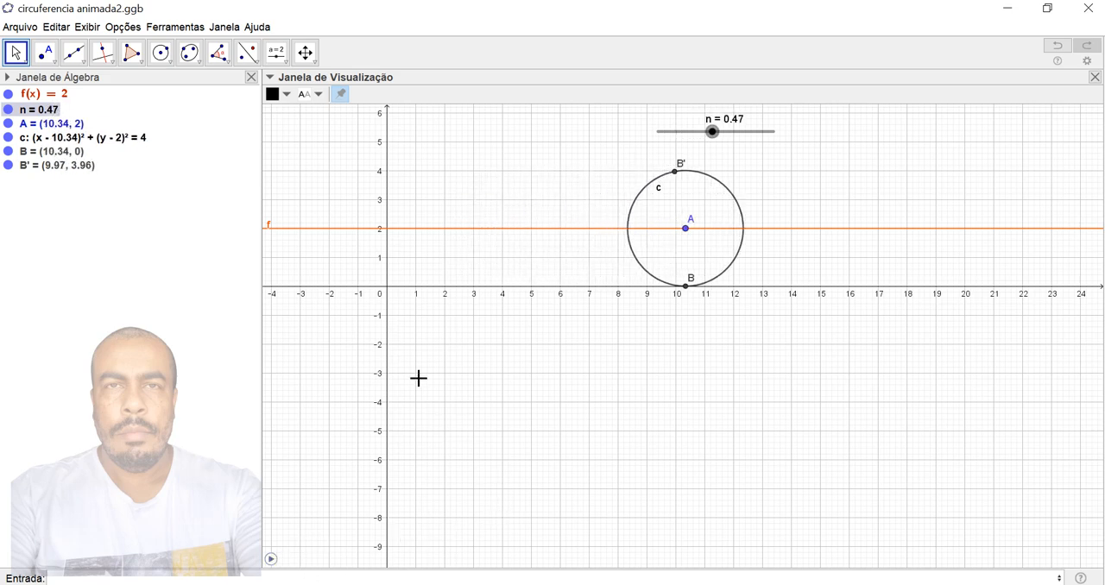
# - Draw a segment from centre A to the rotated point B' and play the animation with it
pyautogui.click(78, 69)
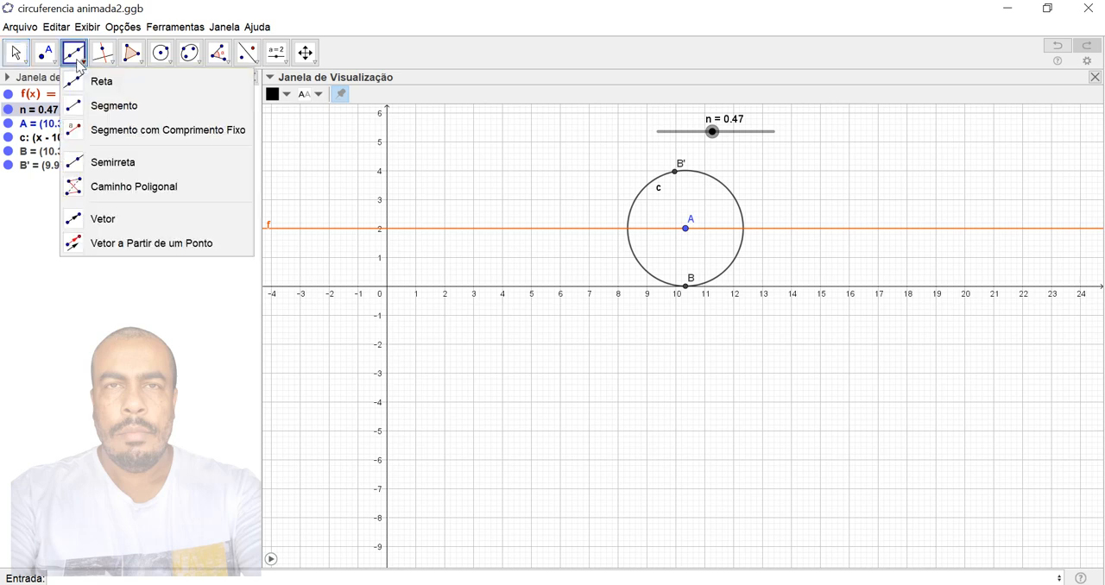
pyautogui.click(114, 106)
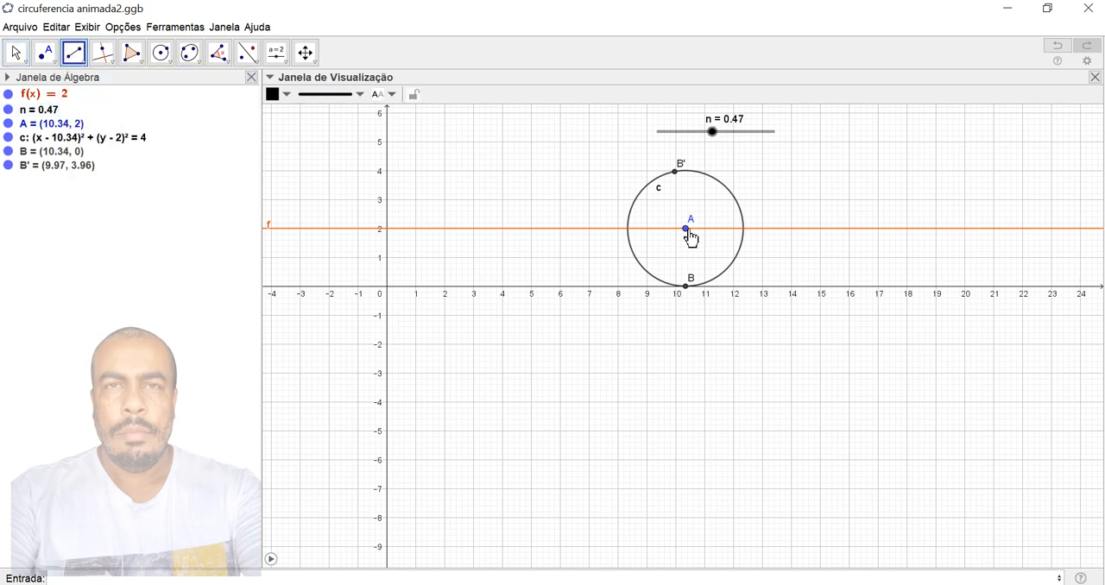
pyautogui.click(686, 228)
pyautogui.click(675, 171)
pyautogui.press('Escape')
pyautogui.click(271, 559)
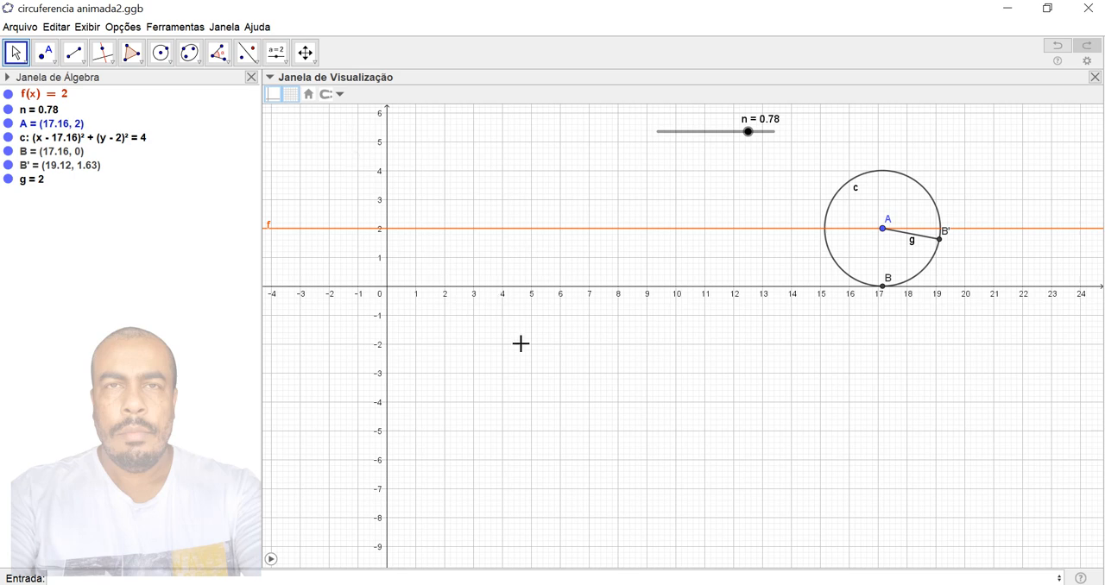
# - Create a show/hide objects checkbox captioned a, with no objects attached, in the empty area below the x-axis
pyautogui.click(276, 53)
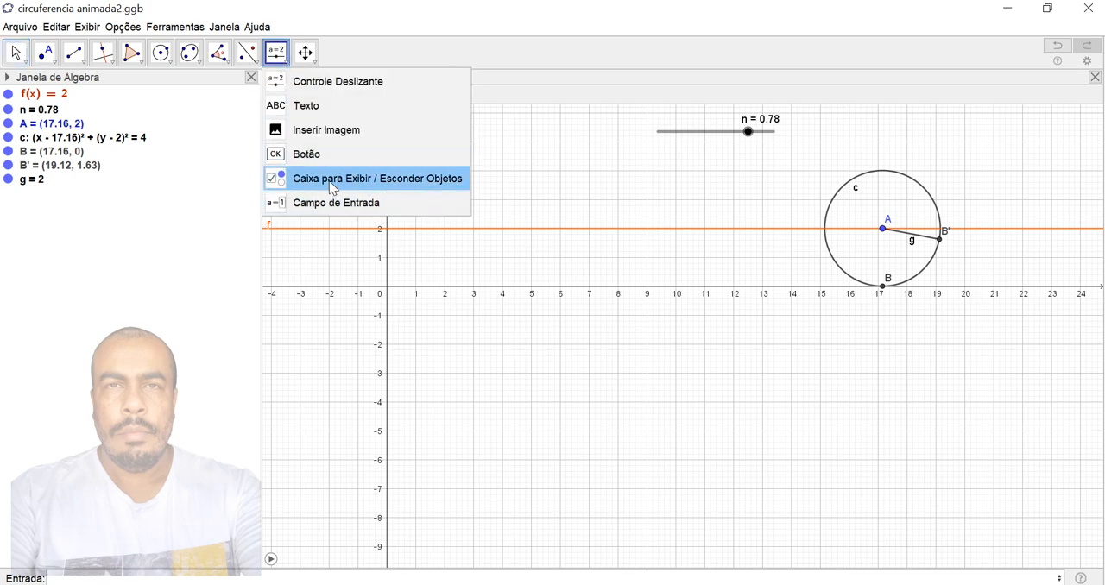
pyautogui.click(373, 184)
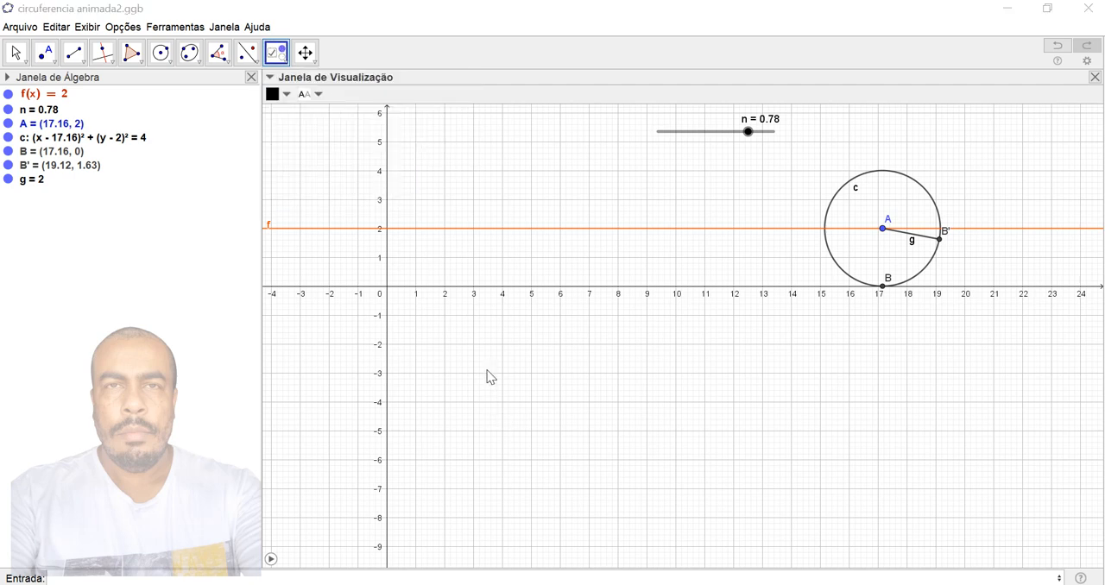
pyautogui.click(524, 402)
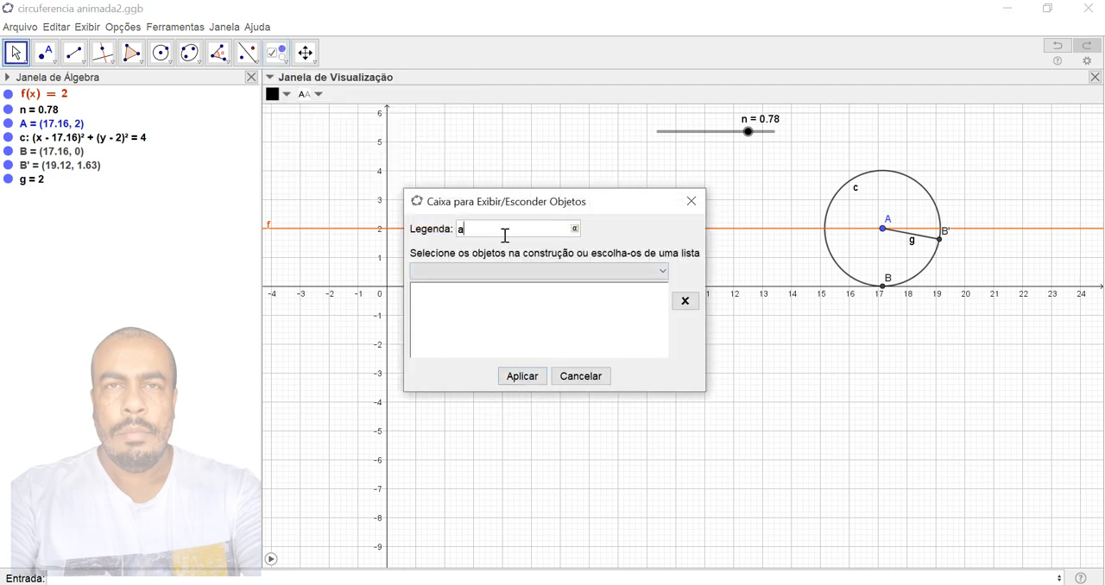
pyautogui.click(522, 377)
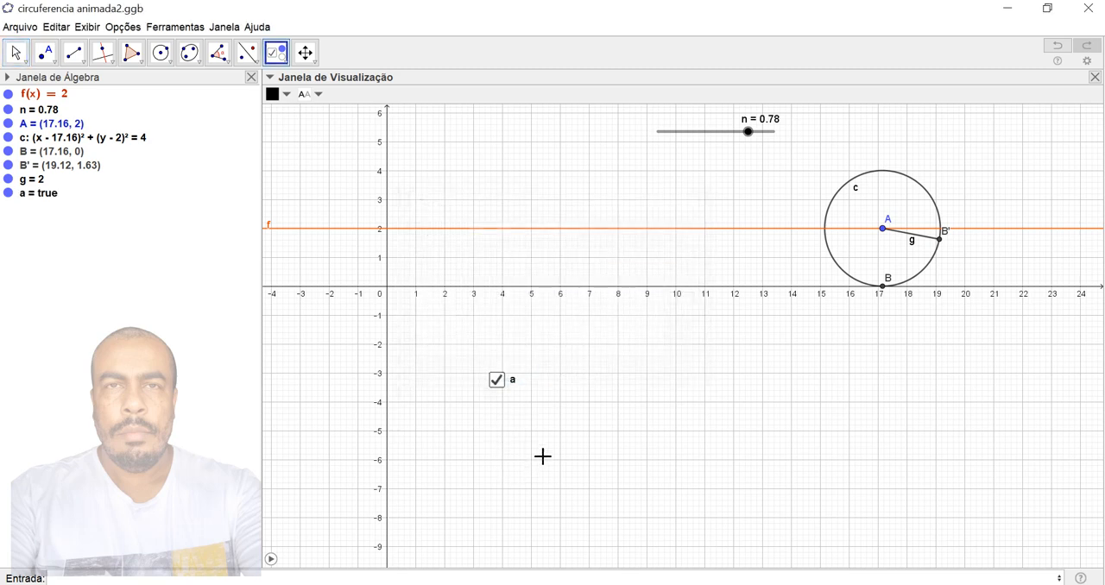
# - Toggle checkbox a off and back on to test how its logical value changes
pyautogui.click(498, 390)
pyautogui.click(693, 200)
pyautogui.press('Escape')
pyautogui.click(498, 383)
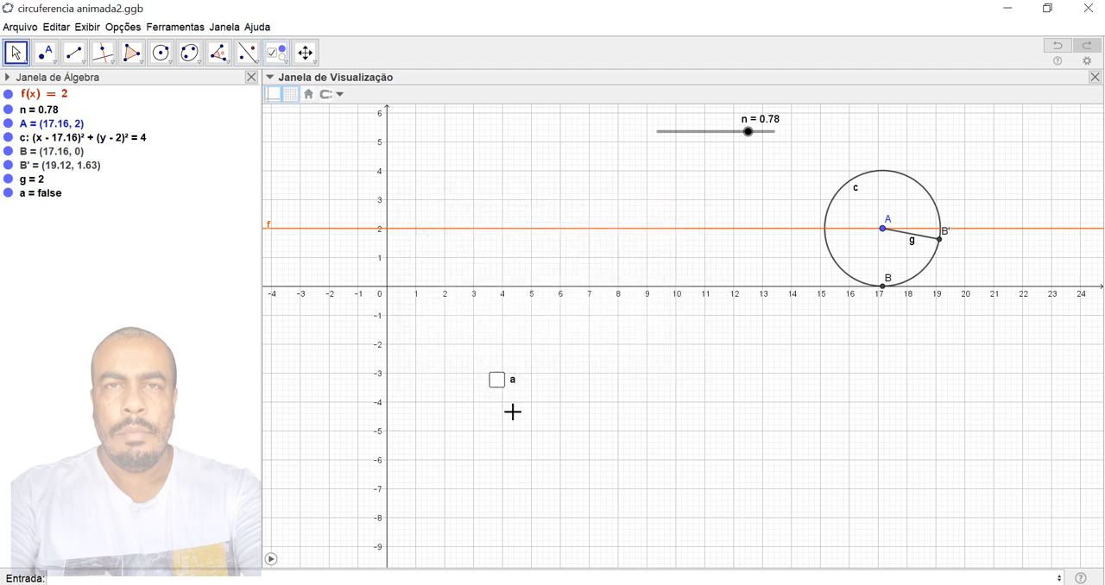
pyautogui.click(497, 381)
# - Start a new button beside checkbox a, below the x-axis, with the caption IniciarPausar
pyautogui.click(276, 52)
pyautogui.click(323, 153)
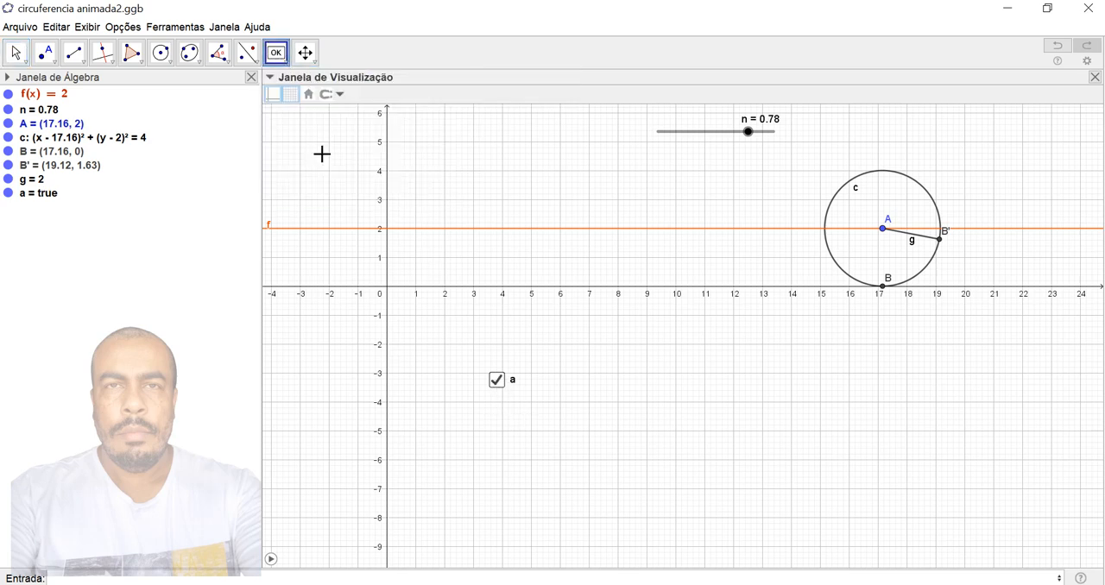
pyautogui.click(621, 395)
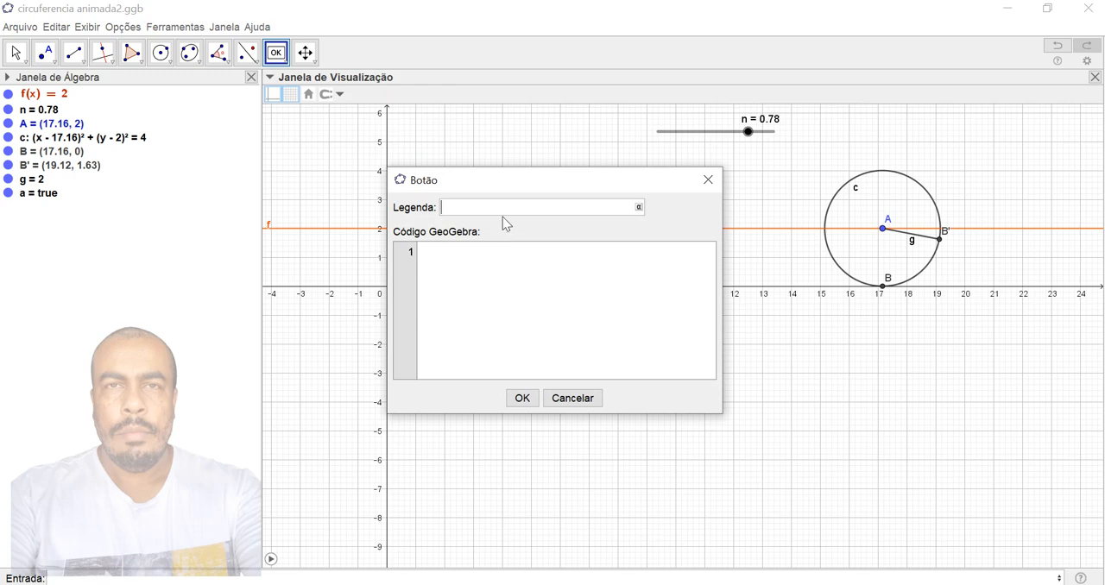
pyautogui.write('Inica')
pyautogui.press('BackSpace')
pyautogui.write('iarPausar')
# - Begin the button's GeoGebra script with the condition a==true and the action Definir(a,false) inside a Se command
pyautogui.click(460, 260)
pyautogui.write('Se(')
pyautogui.write('e,Definir(a,false),')
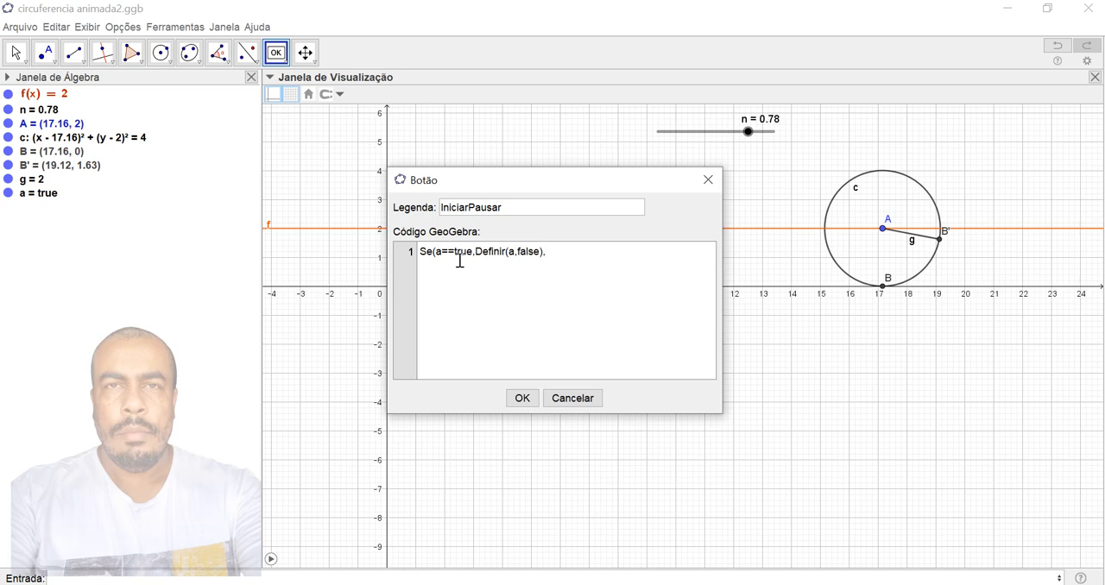
pyautogui.write('DefinirValor')
# - Correct the script's action to DefinirValor(a,false), add DefinirValor(a,true) as the alternative, and create the button, dismissing any extra button dialog
pyautogui.click(510, 256)
pyautogui.click(506, 255)
pyautogui.write('Valor')
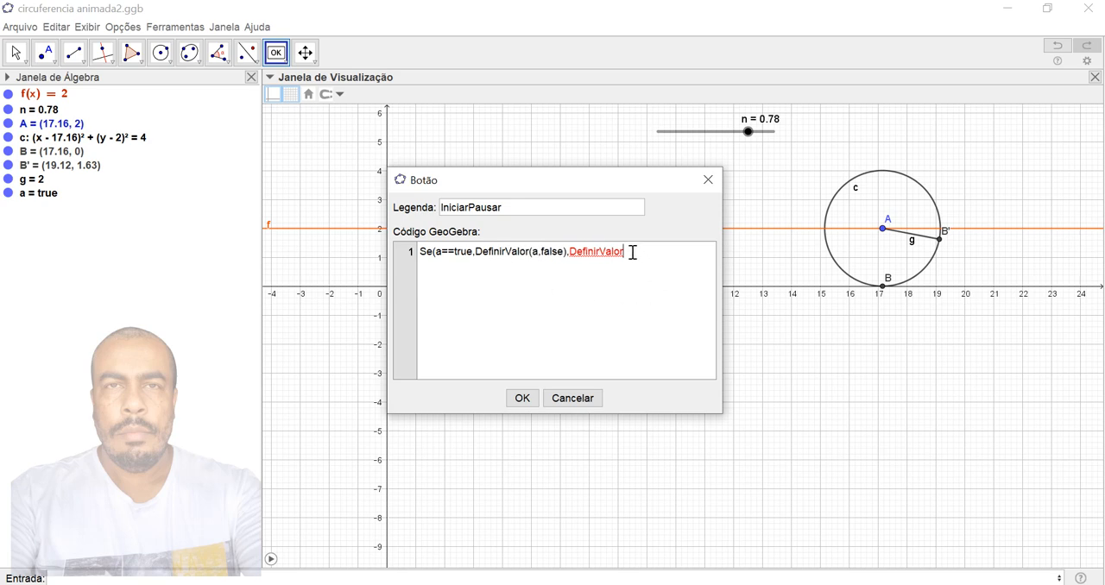
pyautogui.write('(a,true')
pyautogui.click(523, 400)
pyautogui.click(729, 438)
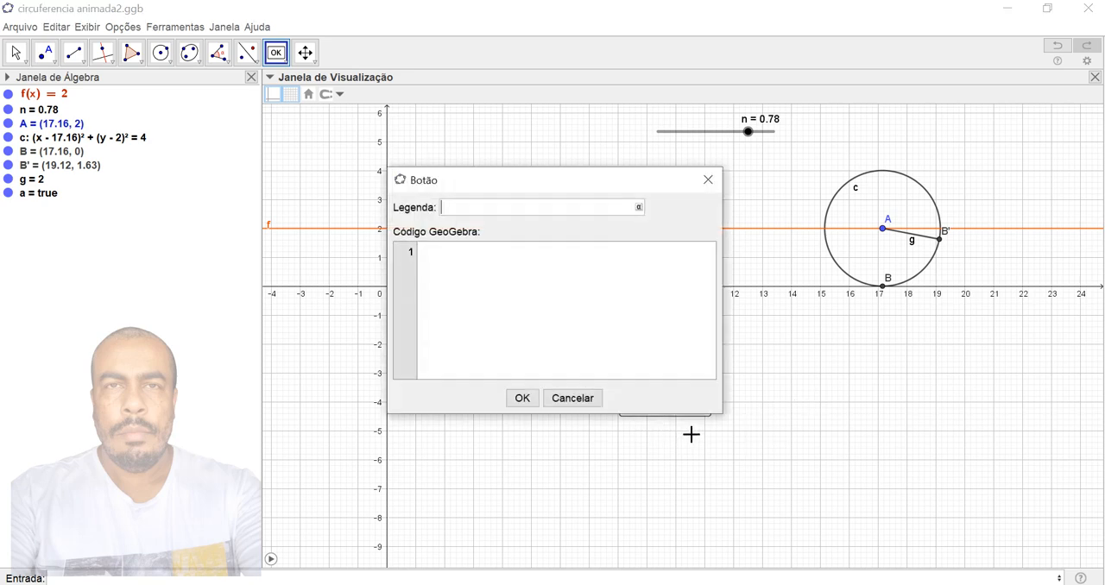
pyautogui.click(712, 169)
pyautogui.press('Escape')
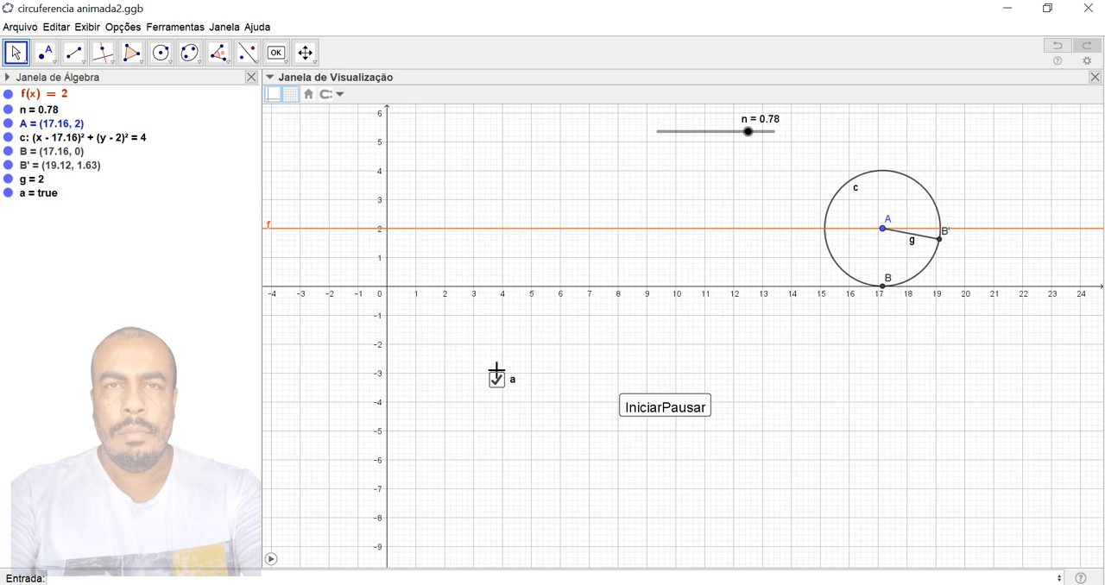
# - Test the IniciarPausar button's script and dismiss the resulting dialogs
pyautogui.click(677, 412)
pyautogui.click(557, 326)
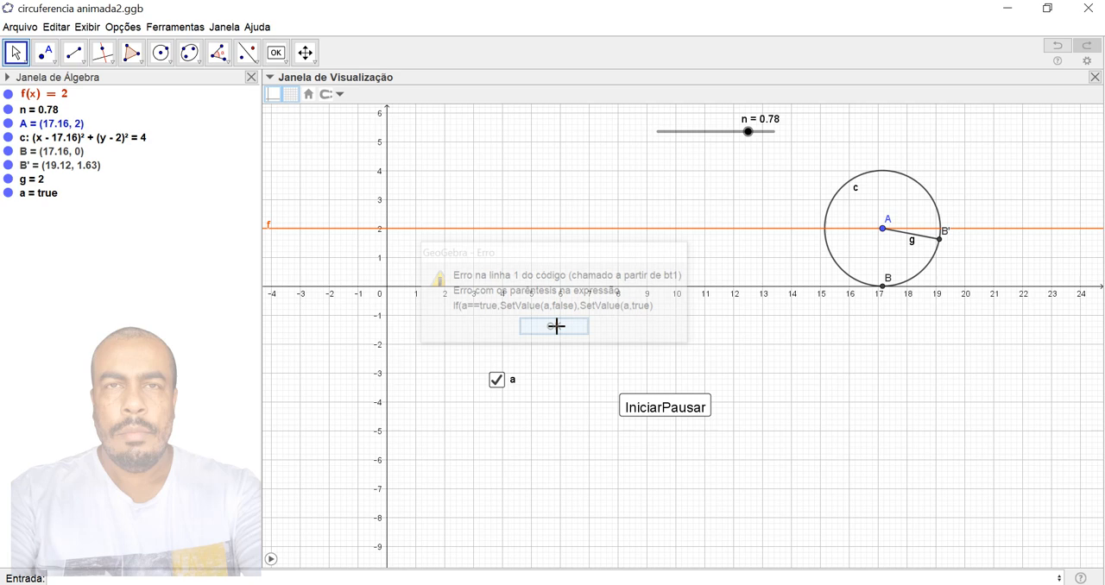
pyautogui.click(674, 409)
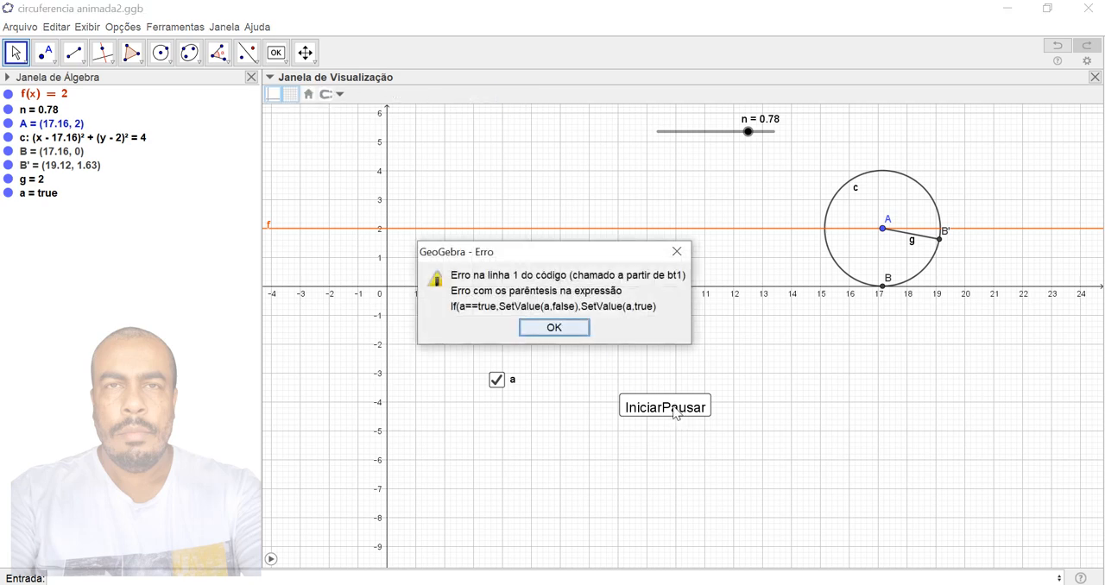
pyautogui.click(573, 331)
# - Add the missing closing parenthesis at the end of the IniciarPausar button's on-click script and test the button
pyautogui.rightClick(675, 412)
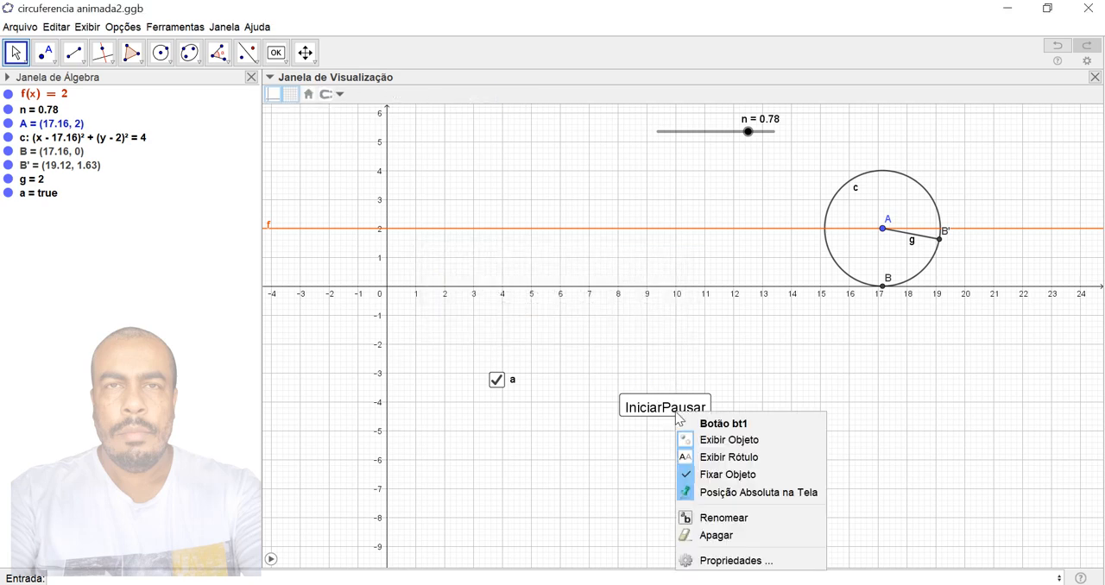
pyautogui.click(725, 565)
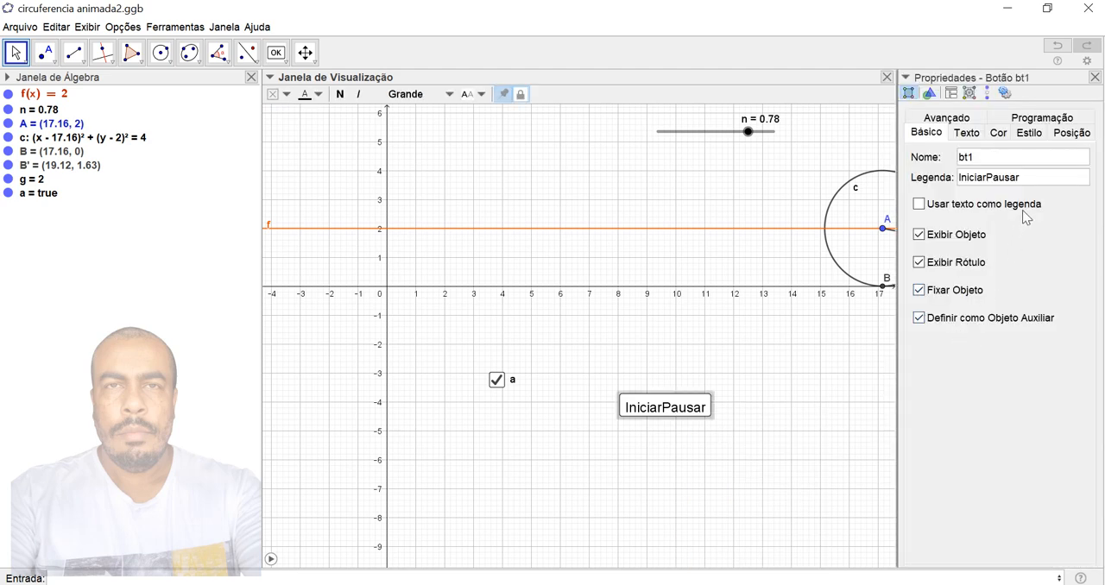
pyautogui.click(1043, 127)
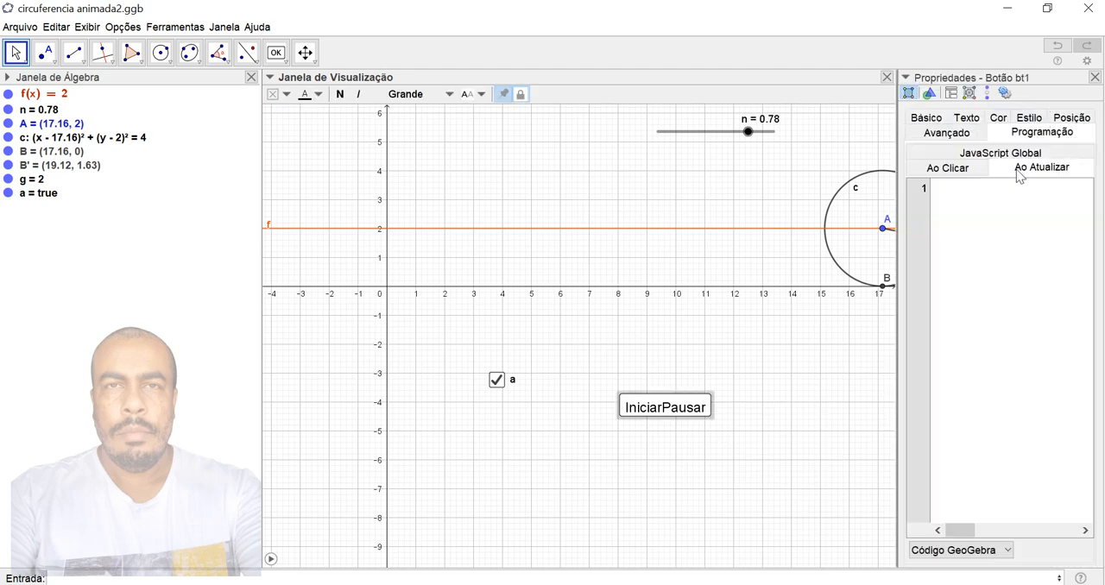
pyautogui.click(948, 168)
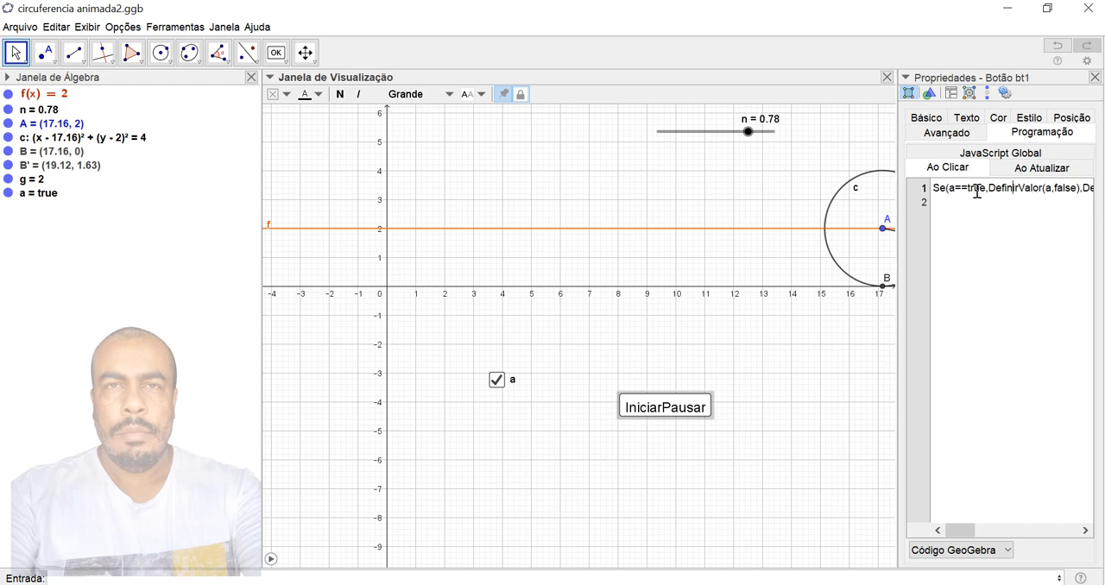
pyautogui.press('Right')
pyautogui.press('Right')
pyautogui.press('Right')
pyautogui.press('Right')
pyautogui.press('Right')
pyautogui.press('Right')
pyautogui.press('Right')
pyautogui.press('Right')
pyautogui.press('Right')
pyautogui.press('Right')
pyautogui.press('Right')
pyautogui.press('Right')
pyautogui.press('Right')
pyautogui.press('Right')
pyautogui.press('Right')
pyautogui.press('Right')
pyautogui.press('Right')
pyautogui.press('Right')
pyautogui.press('Right')
pyautogui.press('Right')
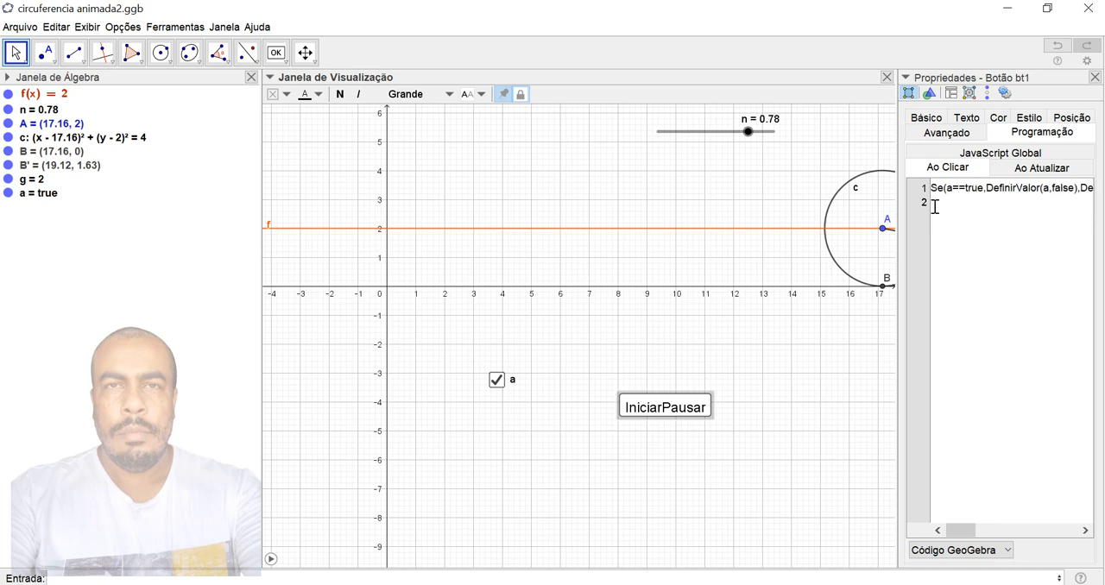
pyautogui.press('Left')
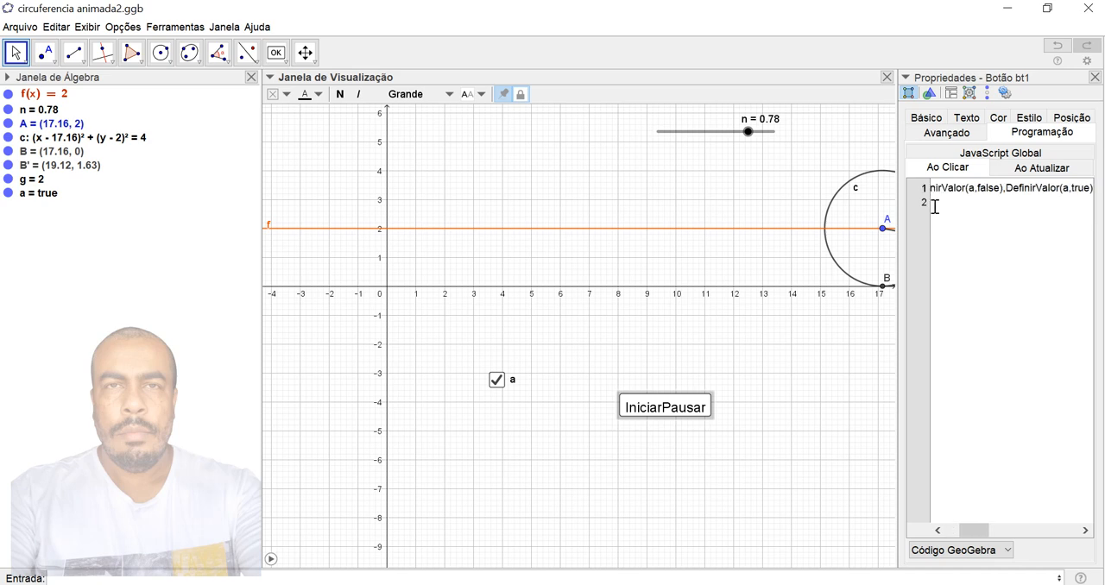
pyautogui.write(')')
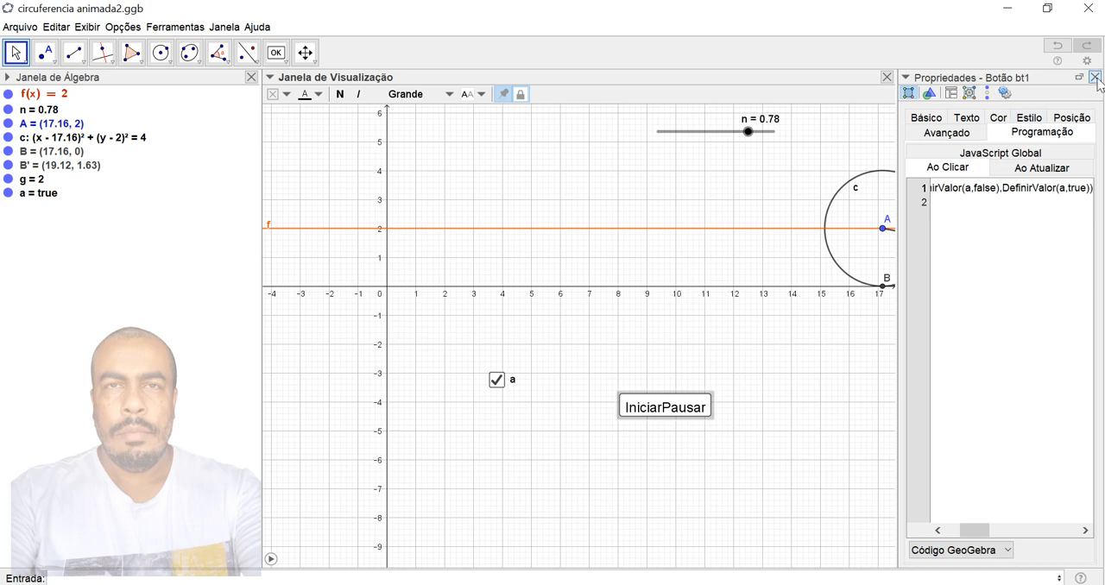
pyautogui.click(1095, 78)
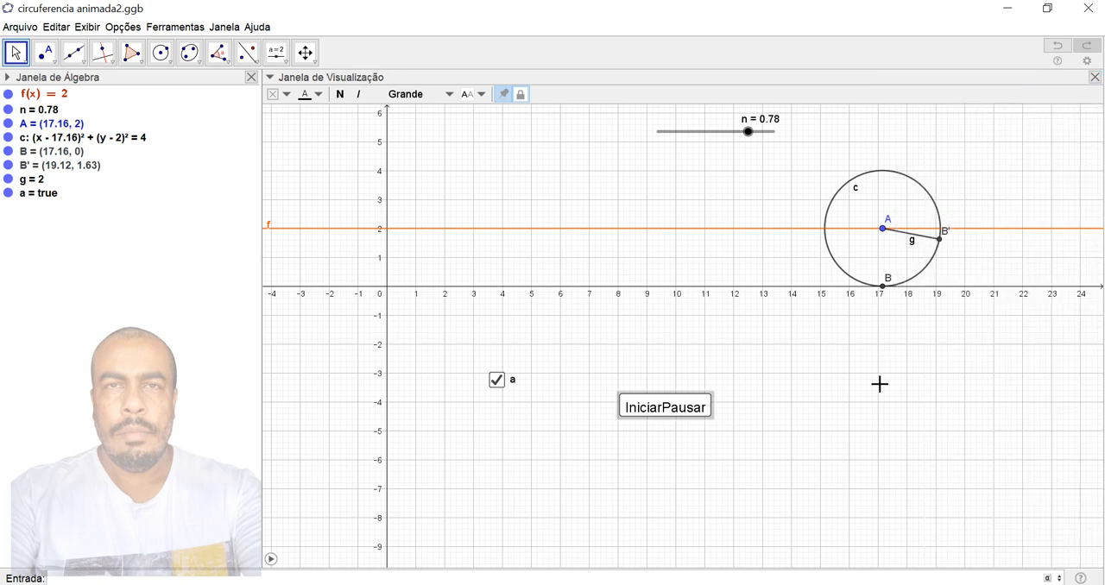
pyautogui.click(674, 411)
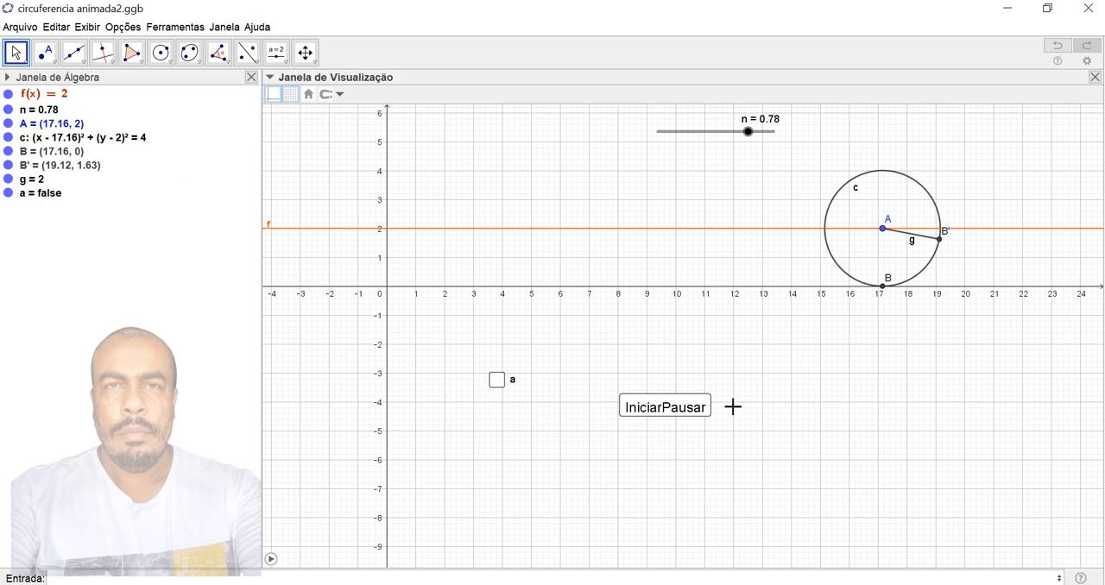
pyautogui.click(693, 412)
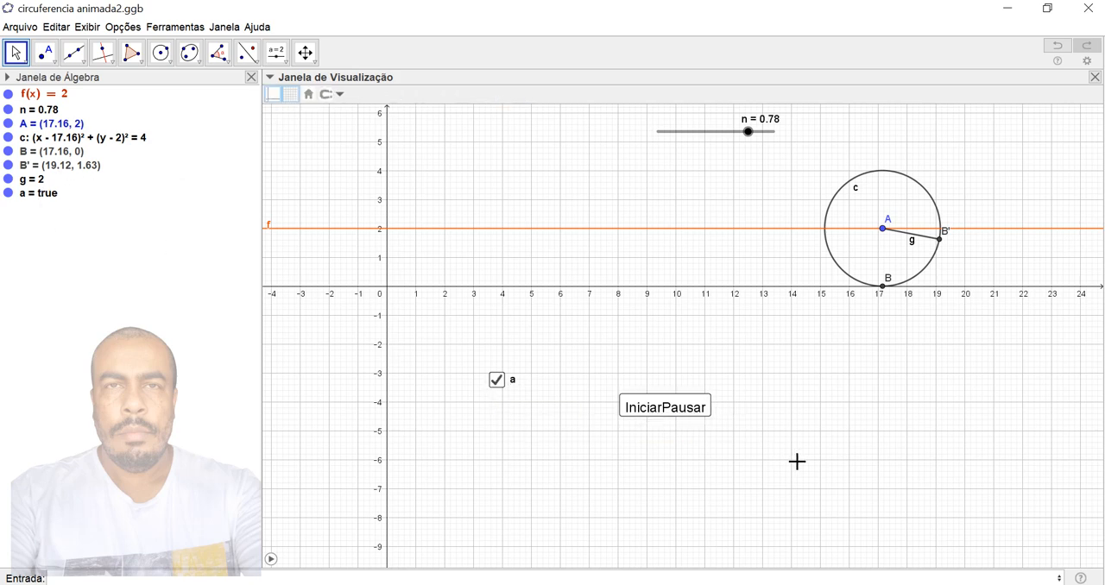
# - Add a second line, Se(x(A)=22,DefinirValor(n,0)), to the IniciarPausar button's on-click script
pyautogui.rightClick(698, 405)
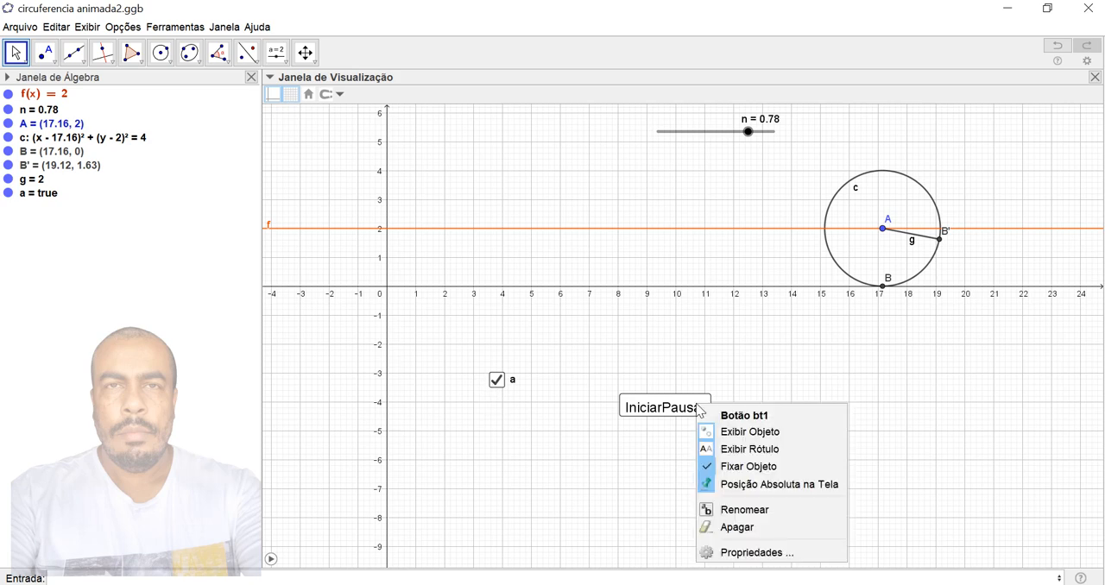
pyautogui.click(758, 552)
pyautogui.click(960, 216)
pyautogui.press('Return')
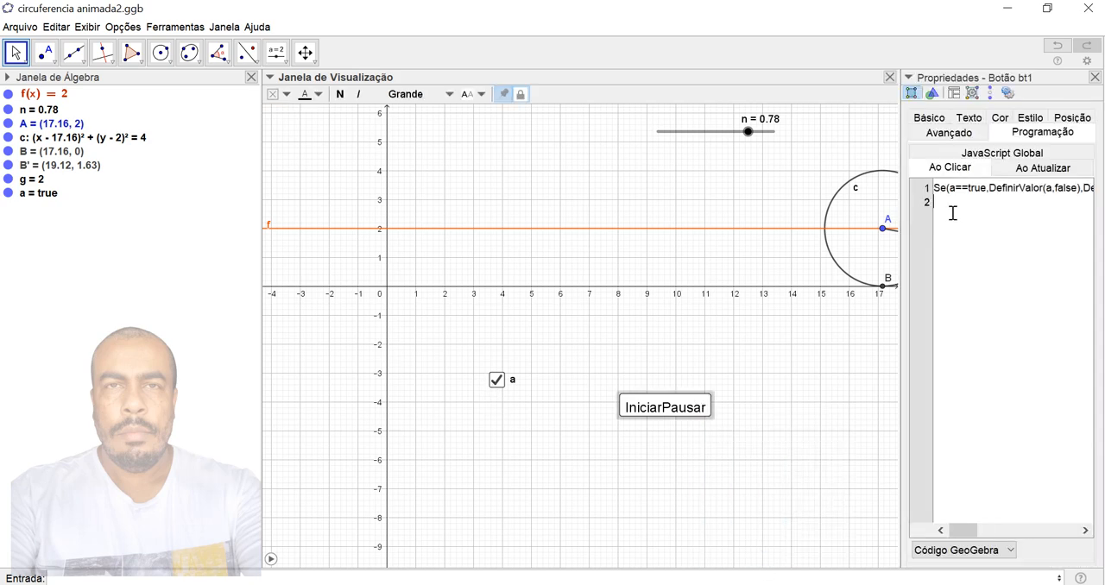
pyautogui.press('Left')
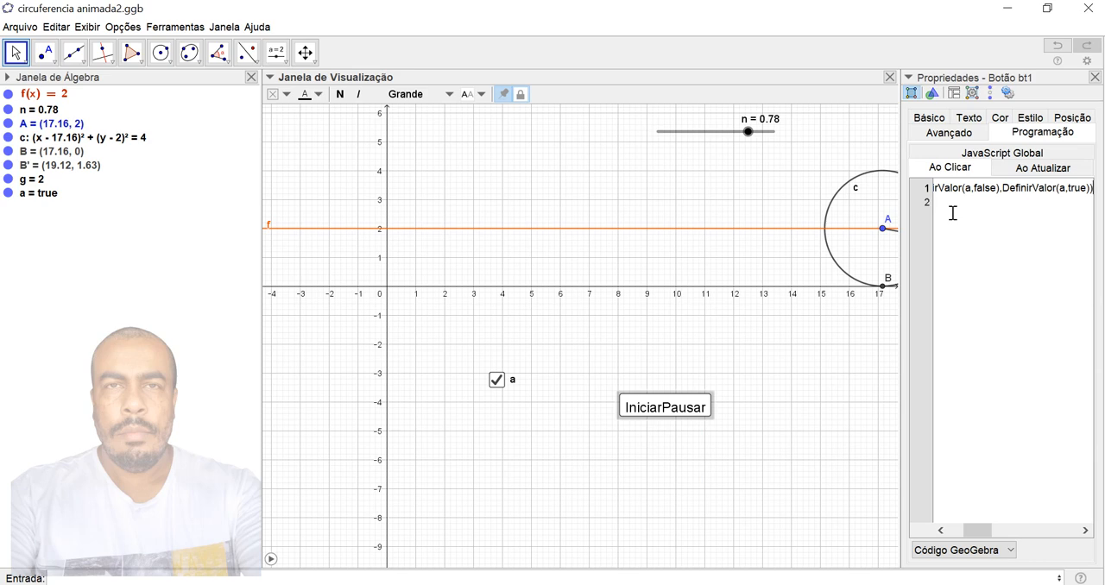
pyautogui.click(953, 213)
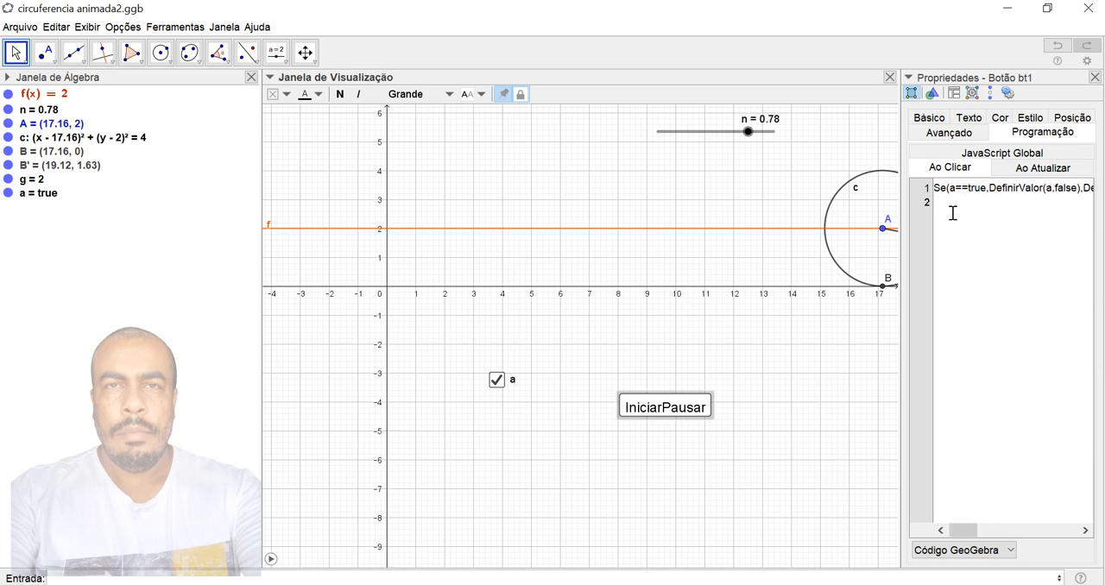
pyautogui.write('Se(')
pyautogui.write('x(A)=22,DefinirValor(')
pyautogui.write('0')
pyautogui.click(1094, 77)
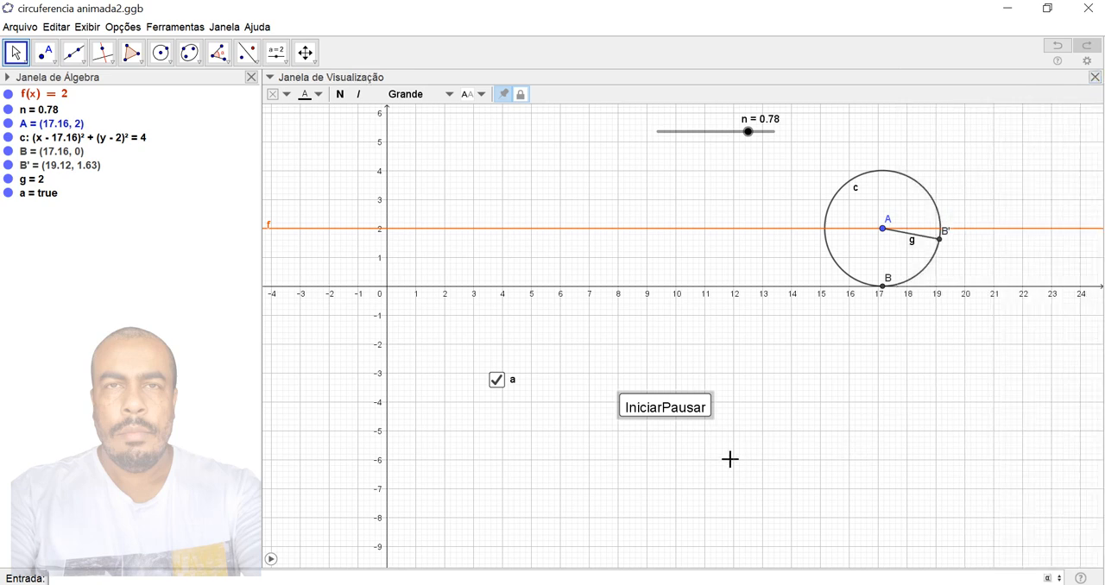
# - Test the button, dismiss the resulting dialog, and correct the second script line's condition to x(A)==22
pyautogui.click(688, 415)
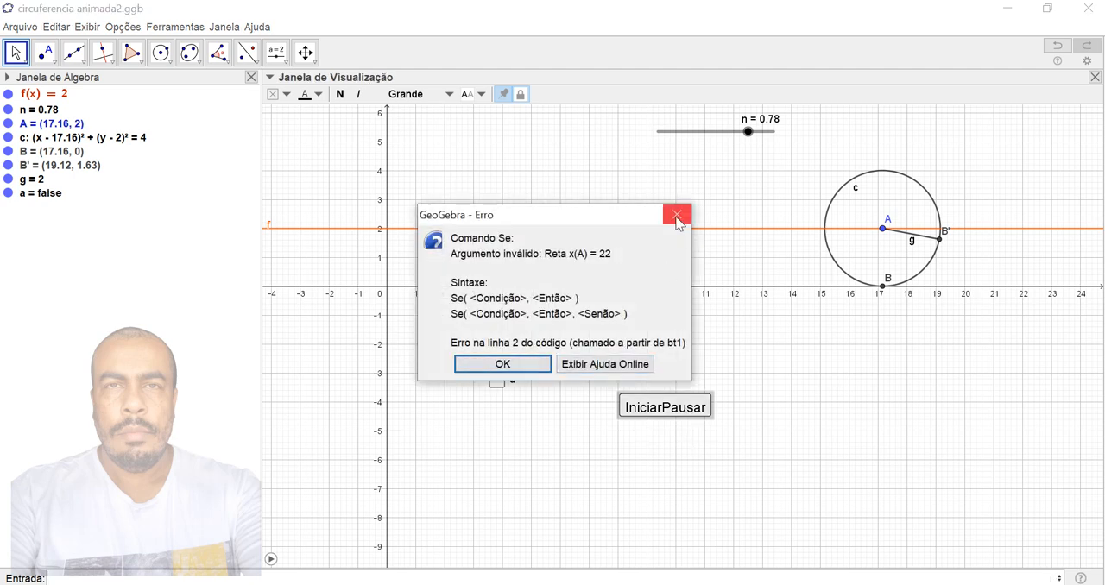
pyautogui.click(676, 215)
pyautogui.rightClick(667, 417)
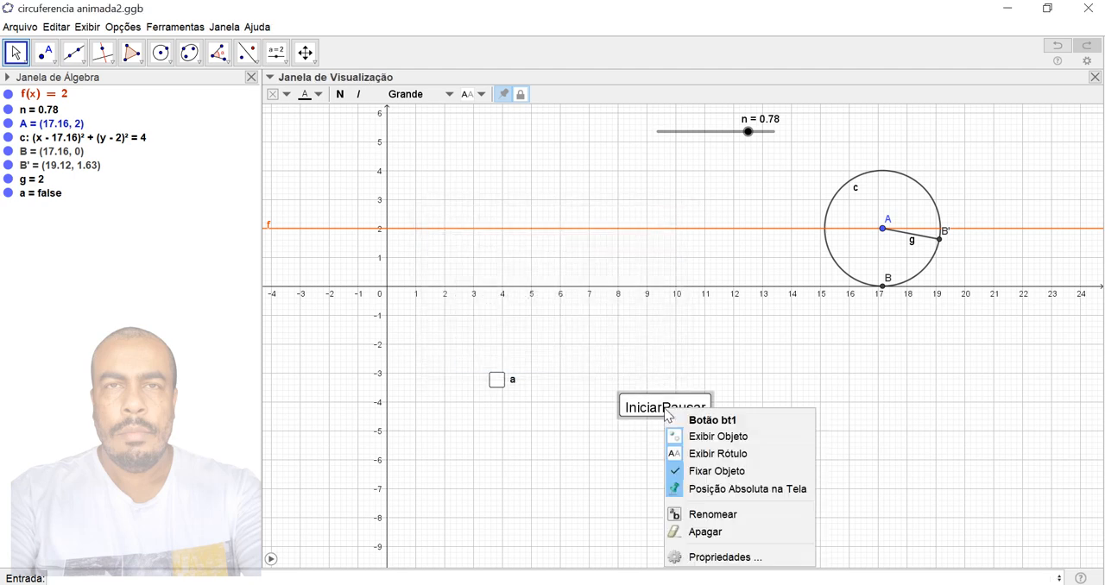
pyautogui.click(721, 557)
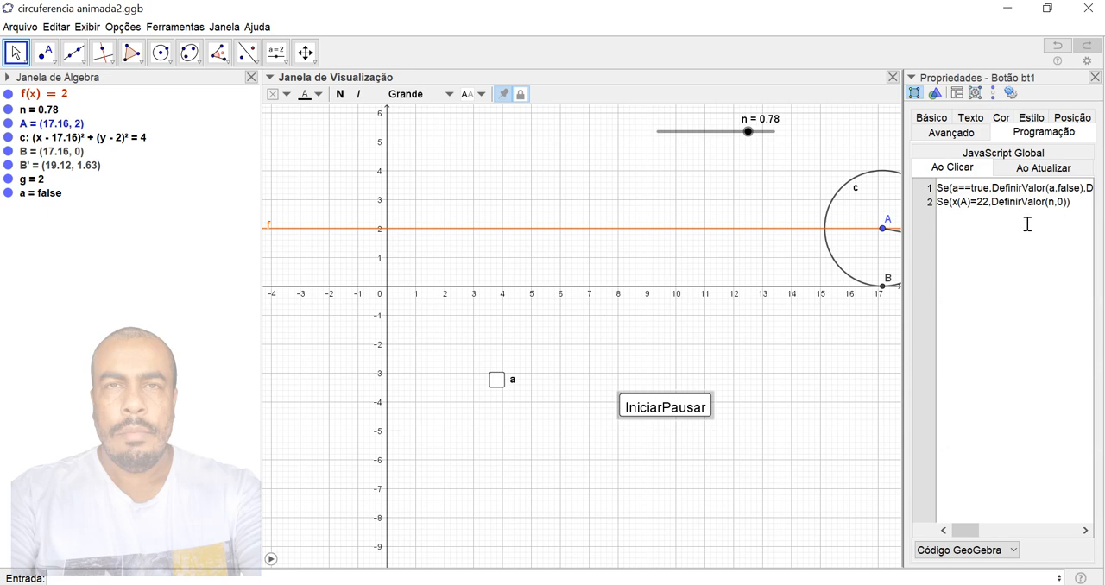
pyautogui.click(979, 207)
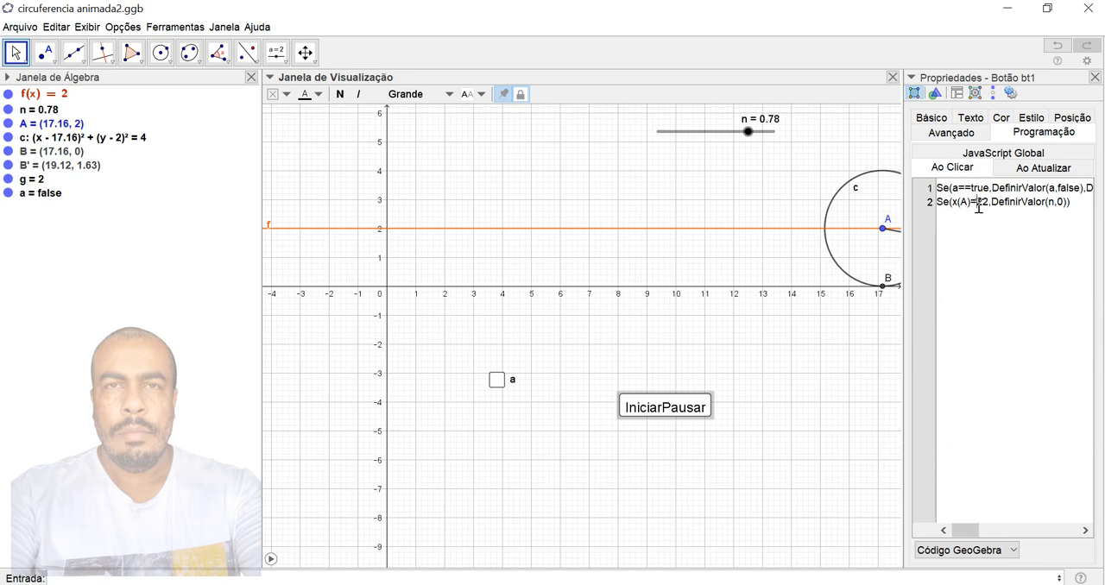
pyautogui.write('=')
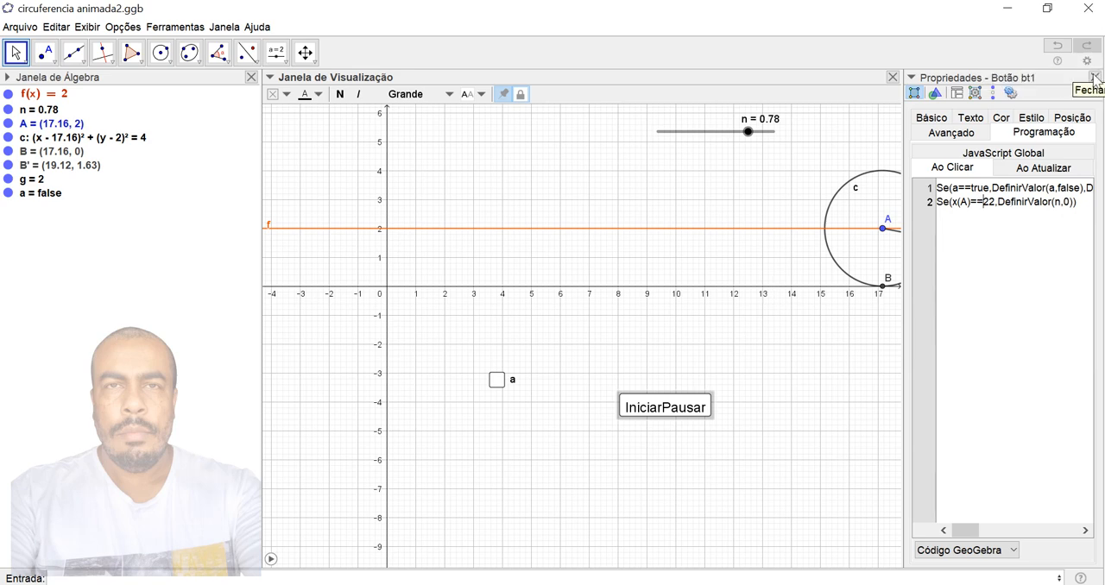
pyautogui.click(772, 451)
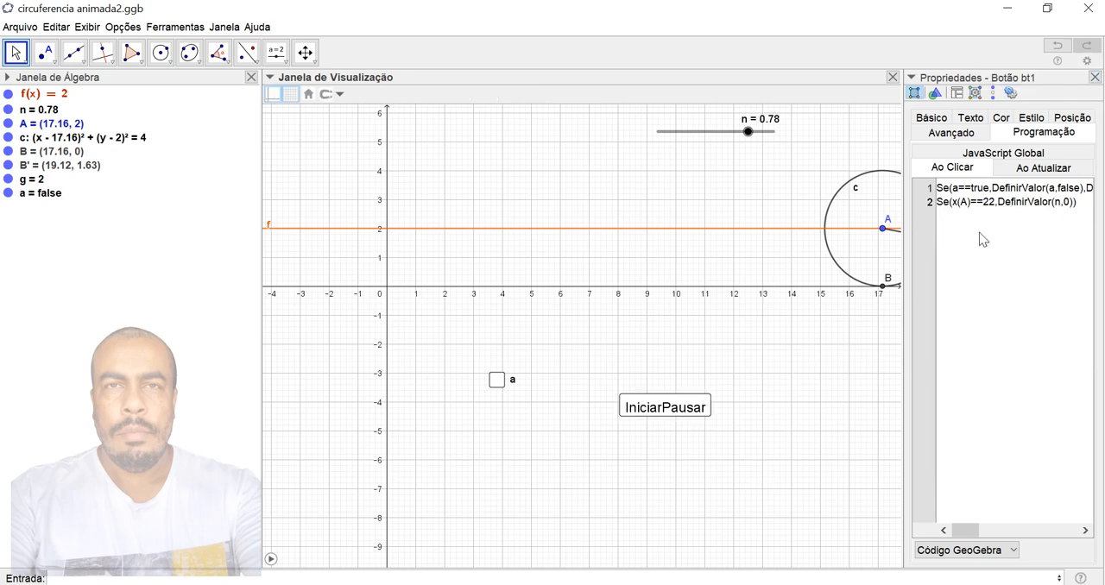
pyautogui.click(1094, 77)
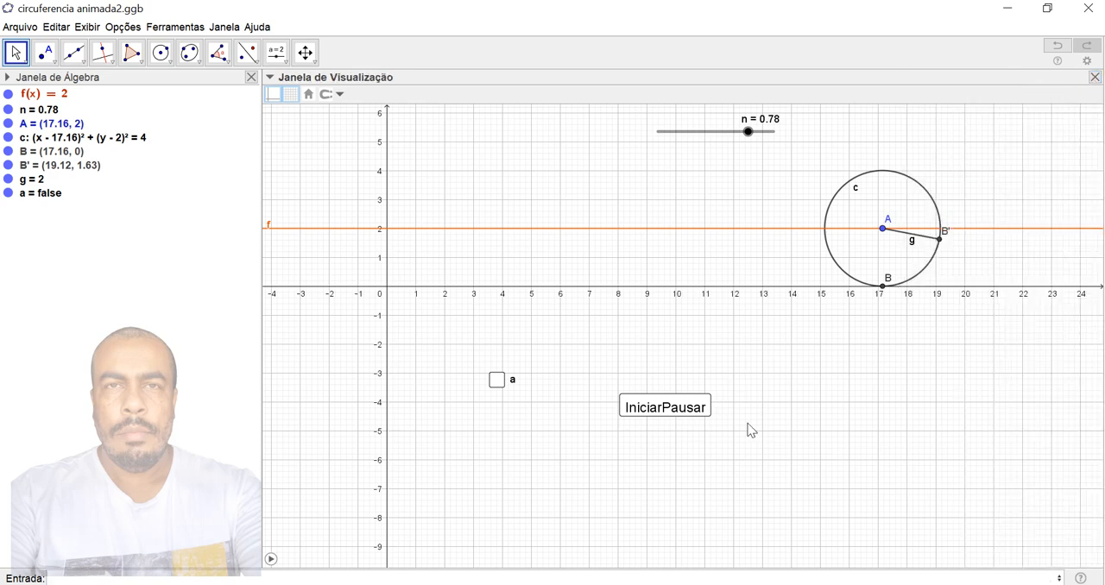
# - Test the IniciarPausar button repeatedly to check that it toggles checkbox a
pyautogui.click(682, 420)
pyautogui.click(691, 412)
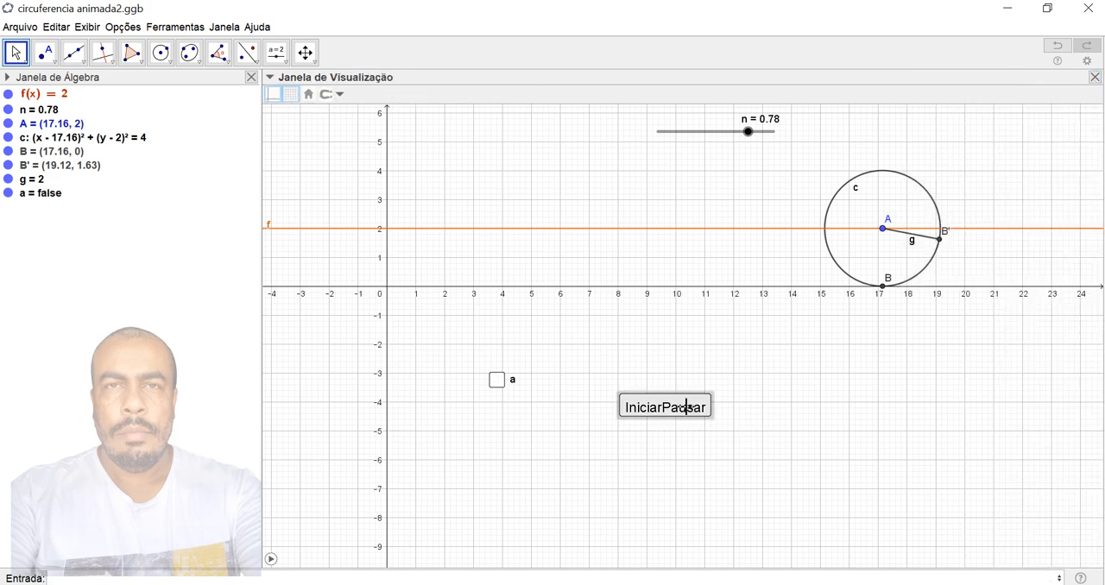
pyautogui.click(693, 420)
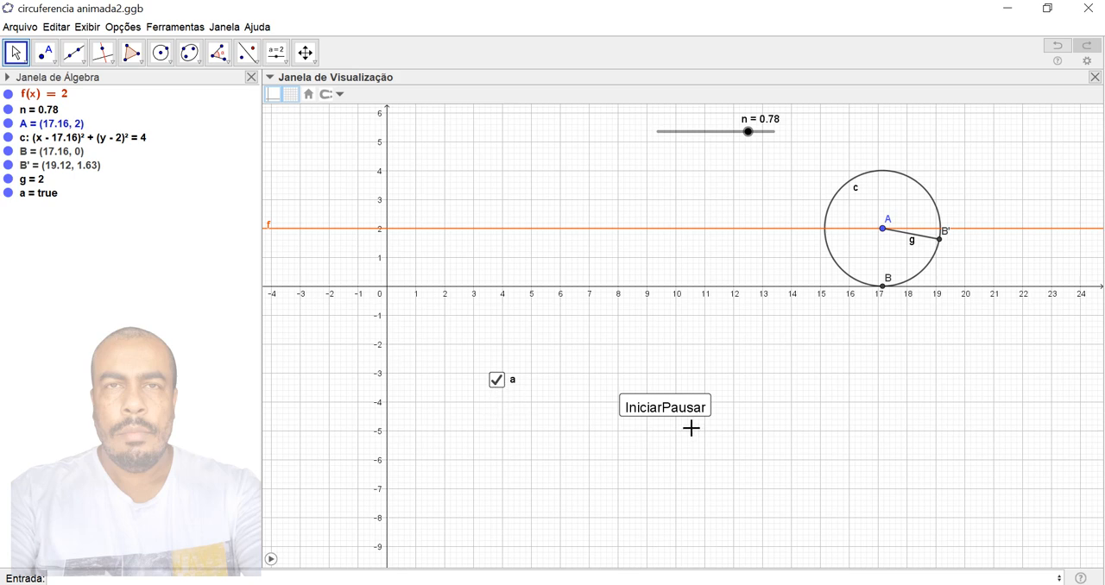
pyautogui.click(700, 415)
# - Set slider n to 1 and run the IniciarPausar button to reset n to 0
pyautogui.moveTo(748, 133); pyautogui.dragTo(792, 118)
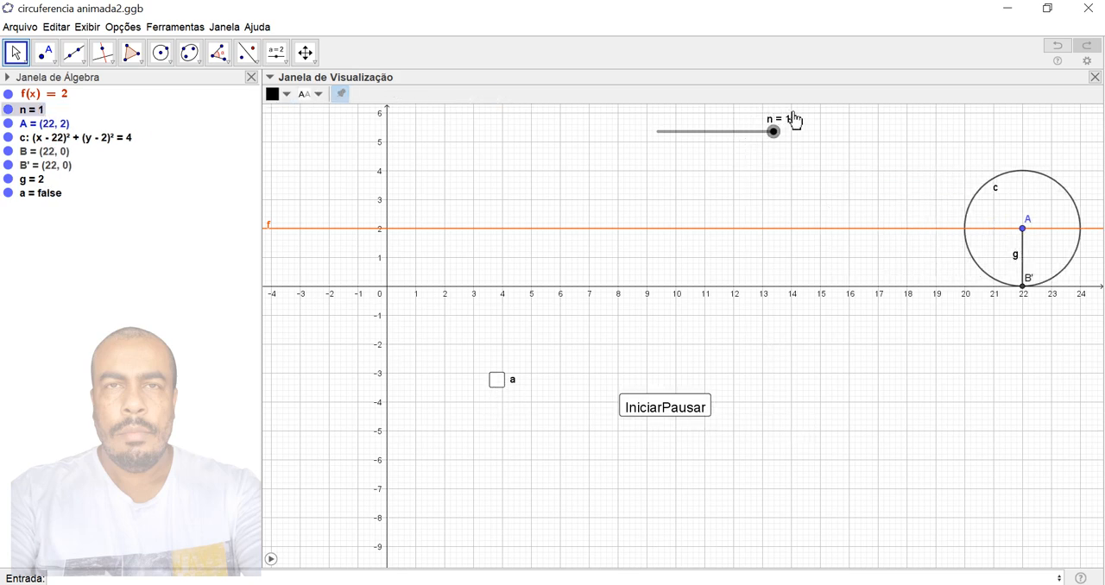
pyautogui.click(839, 354)
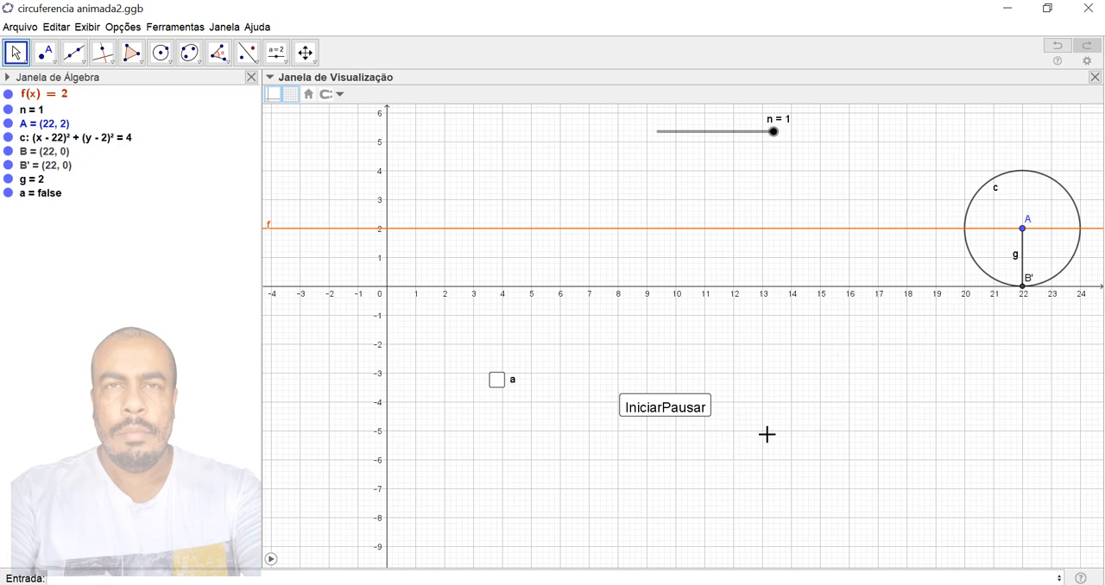
pyautogui.click(657, 409)
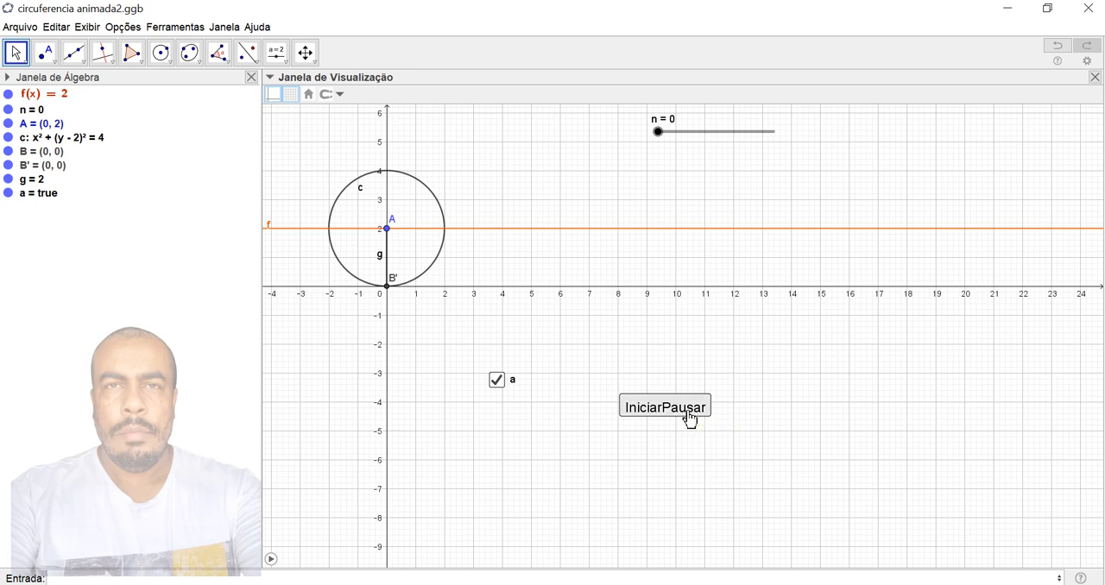
# - Add a third line, IniciarAnimação(n,a), to the IniciarPausar button's on-click script
pyautogui.rightClick(690, 420)
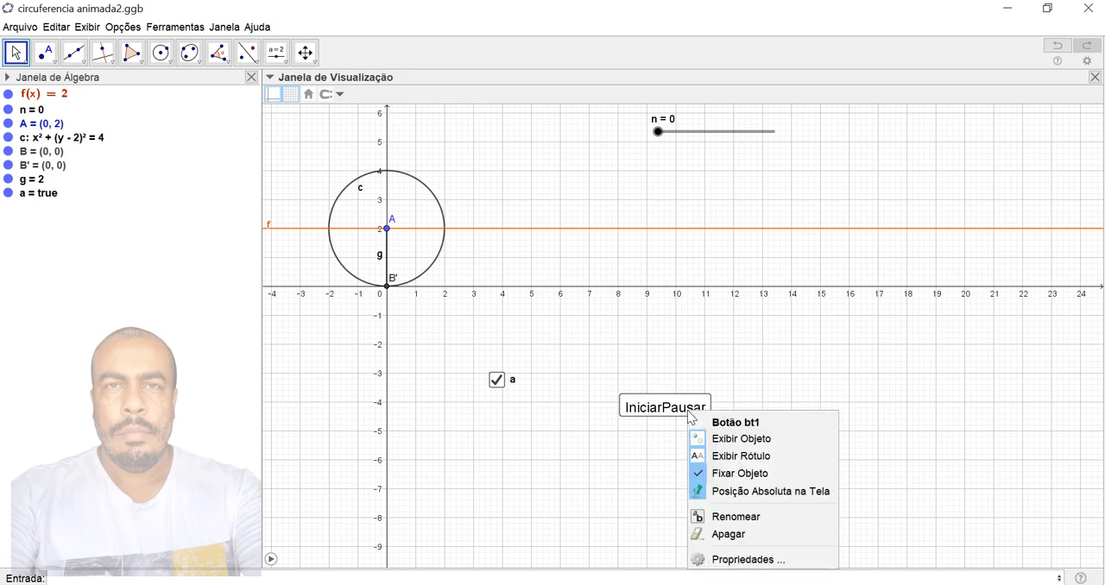
pyautogui.click(741, 561)
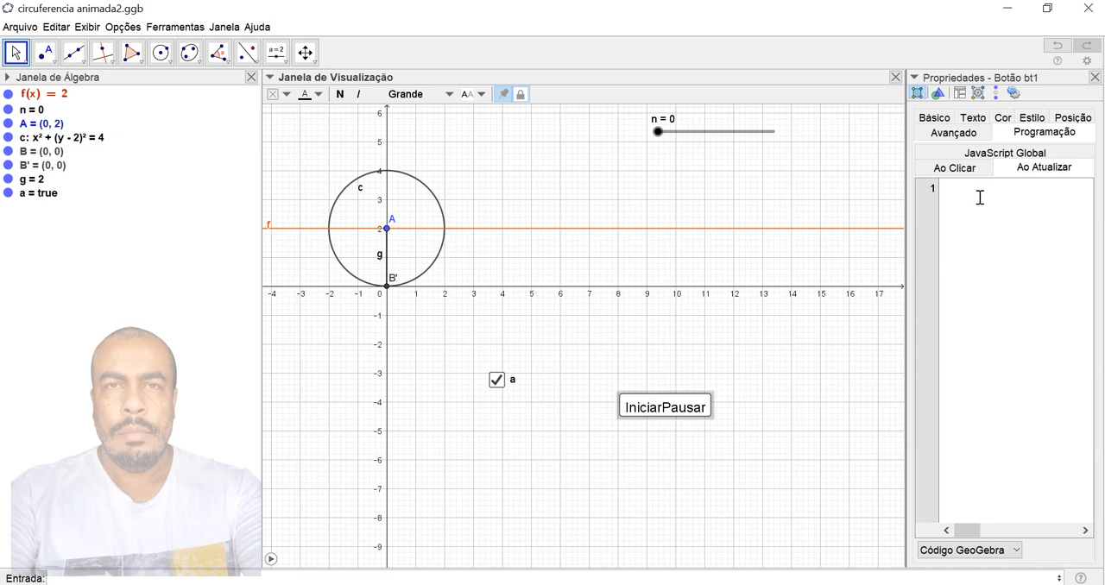
pyautogui.click(971, 170)
pyautogui.click(957, 227)
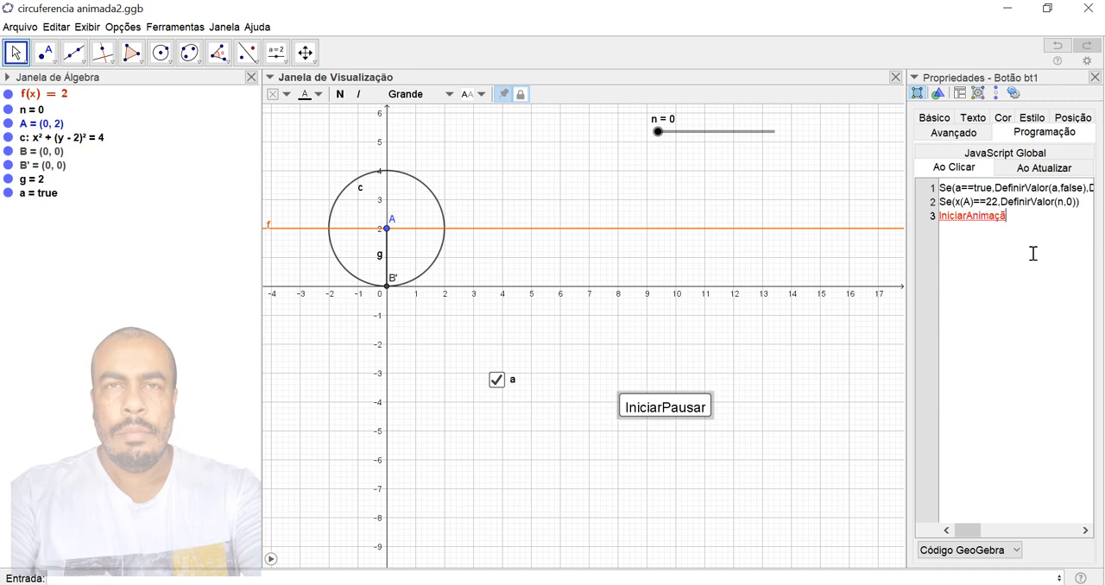
pyautogui.write('(n,a')
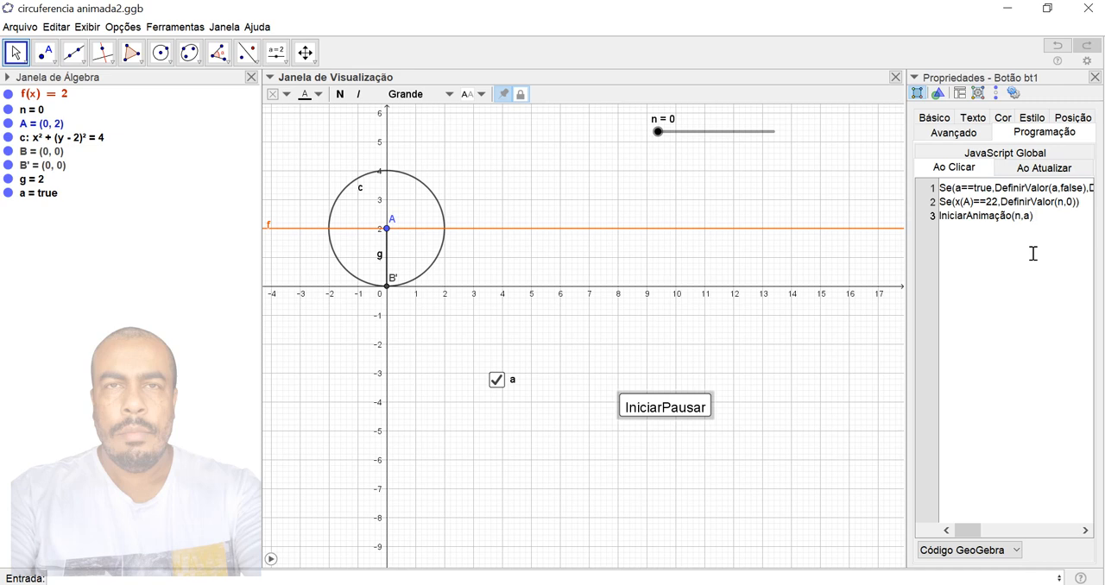
pyautogui.click(1094, 77)
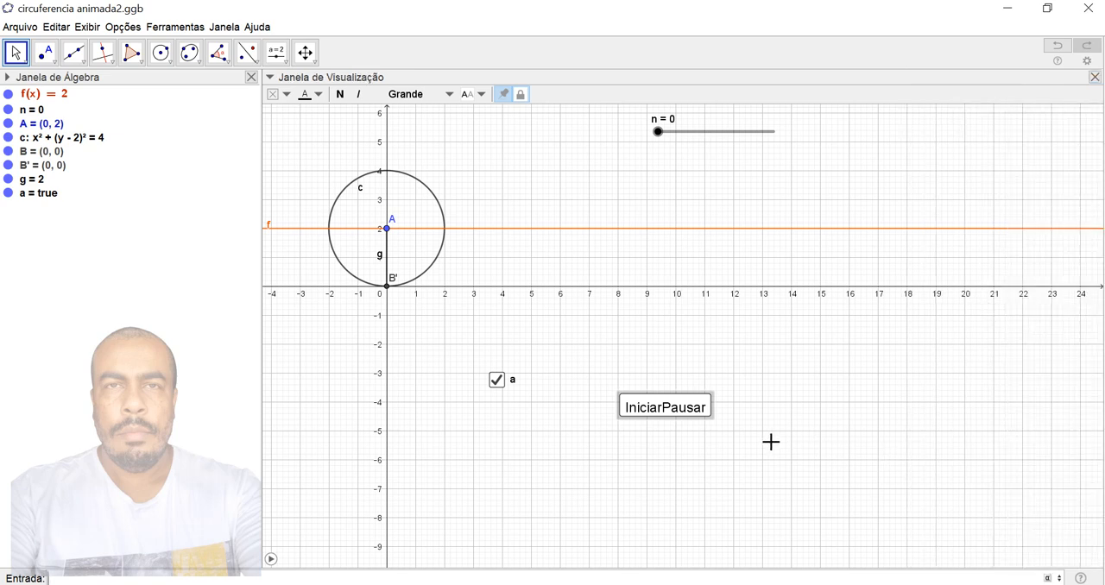
pyautogui.click(725, 467)
# - Start, pause and resume the rolling circle's animation with the IniciarPausar button
pyautogui.click(671, 421)
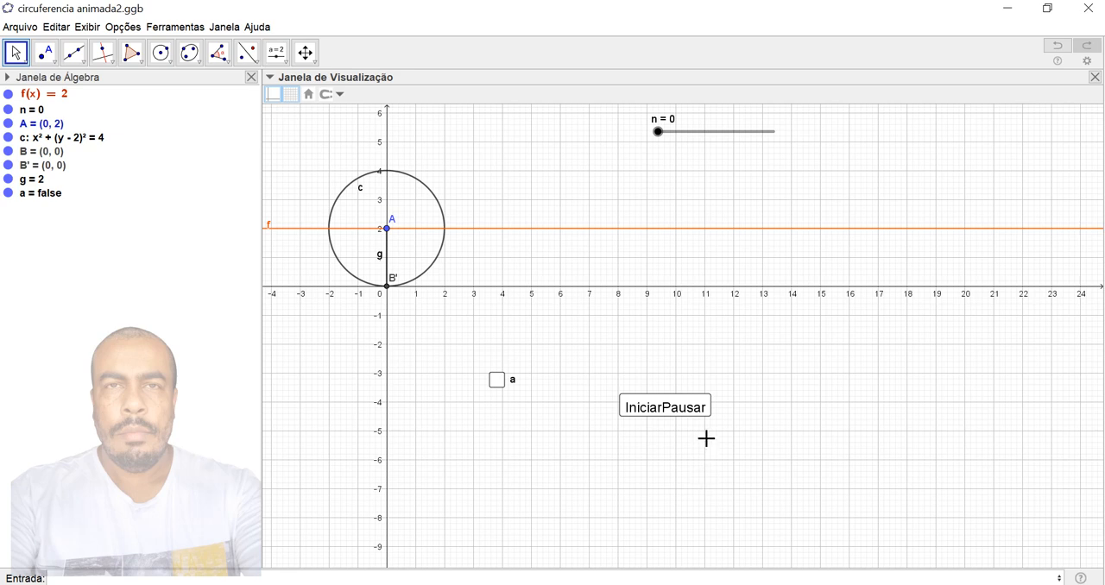
pyautogui.click(688, 420)
pyautogui.click(743, 463)
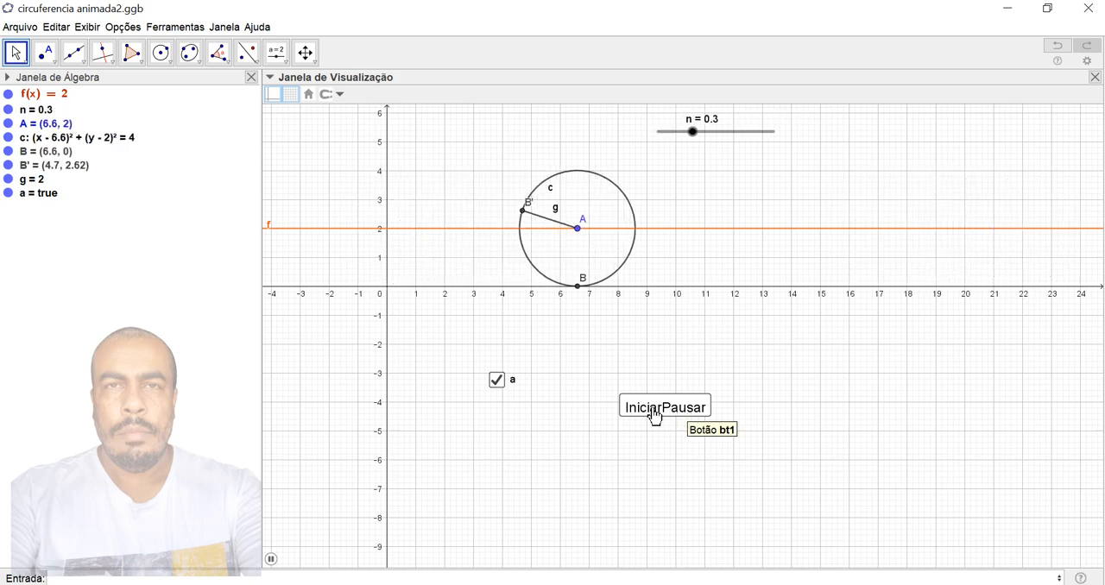
pyautogui.click(655, 414)
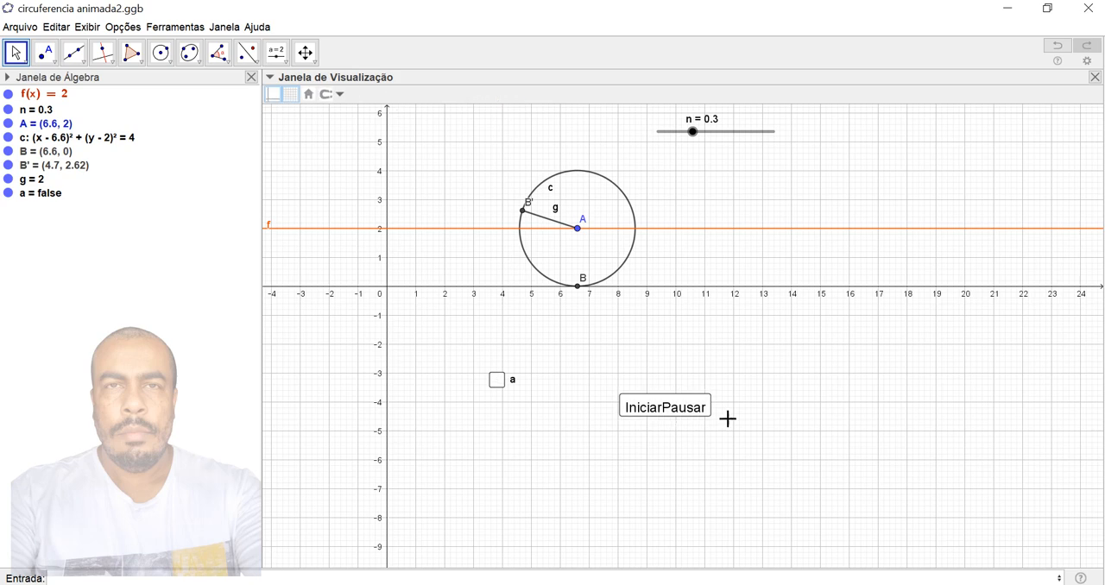
pyautogui.click(670, 413)
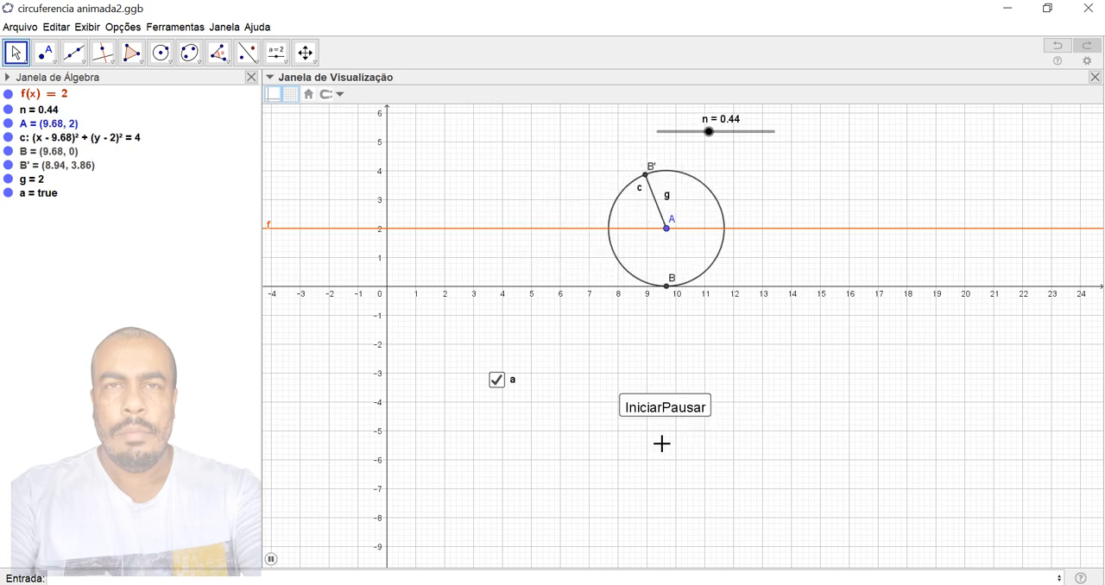
# - Pause the rolling circle and set slider n's animation repeat mode to Crescente (Uma Vez)
pyautogui.click(672, 407)
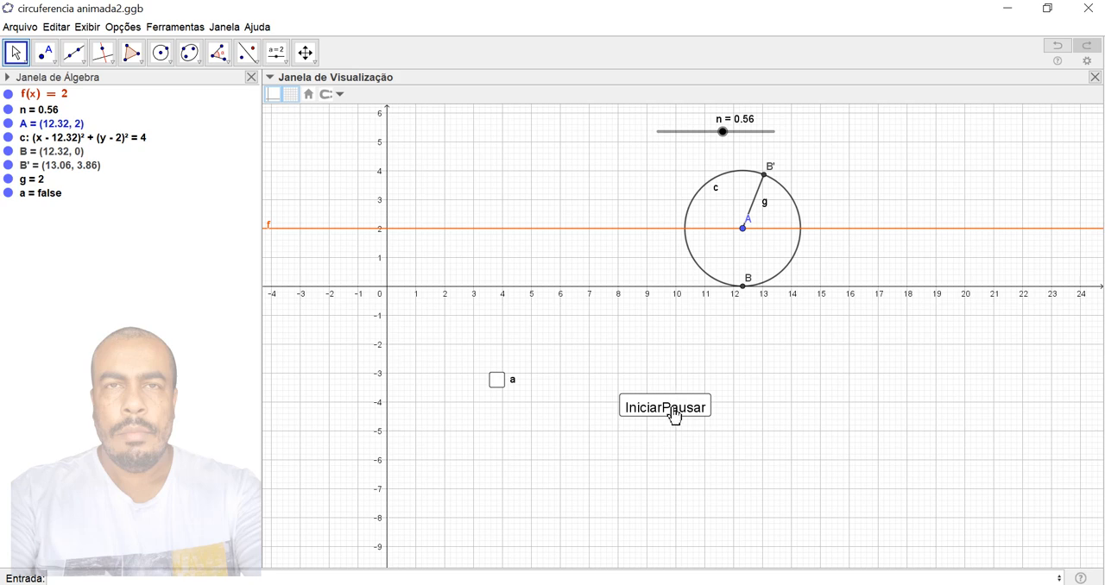
pyautogui.rightClick(673, 409)
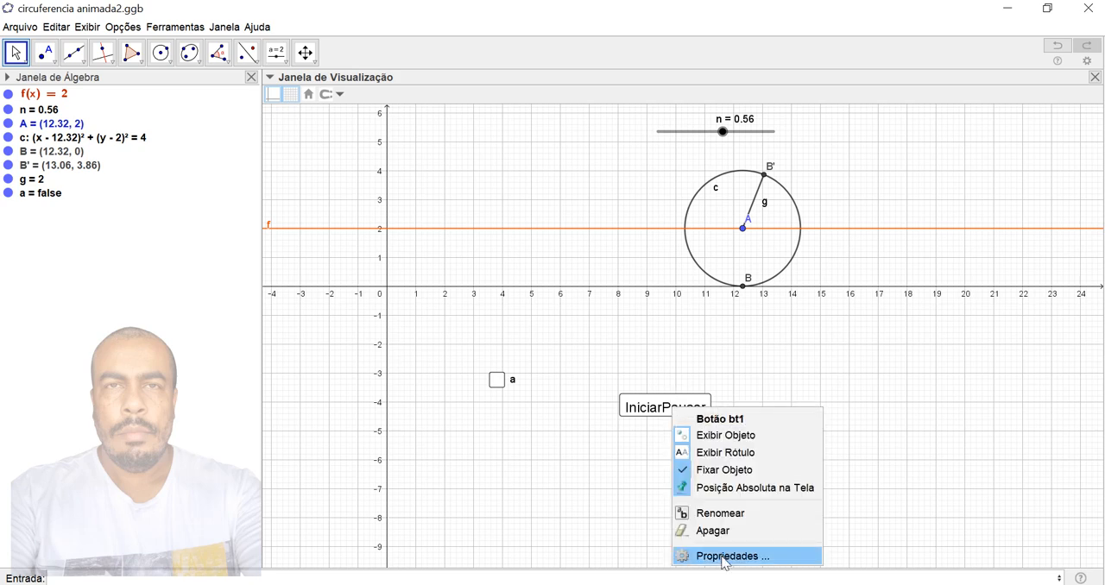
pyautogui.click(849, 134)
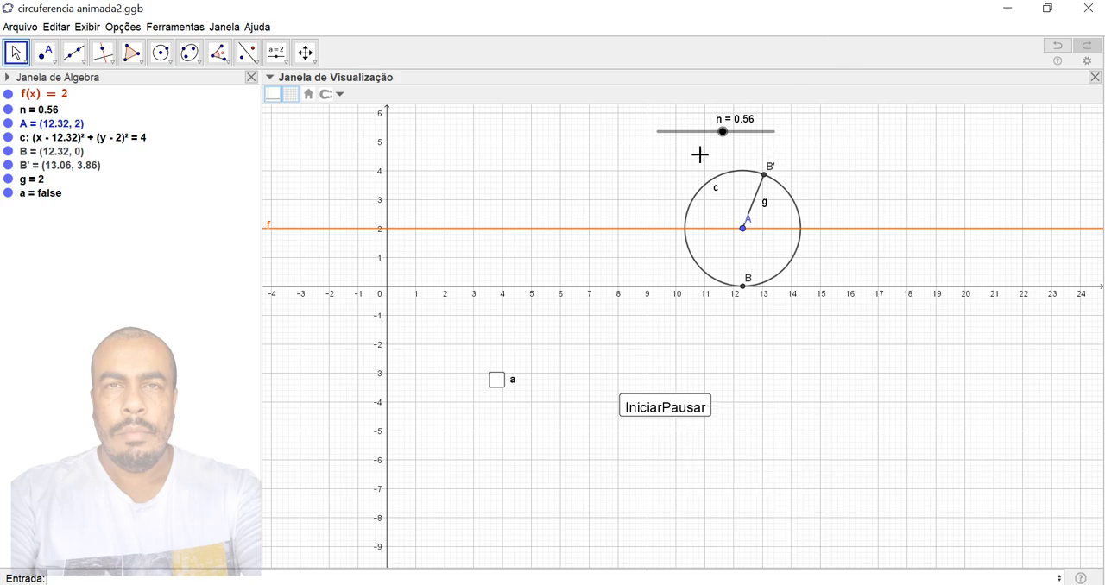
pyautogui.rightClick(724, 133)
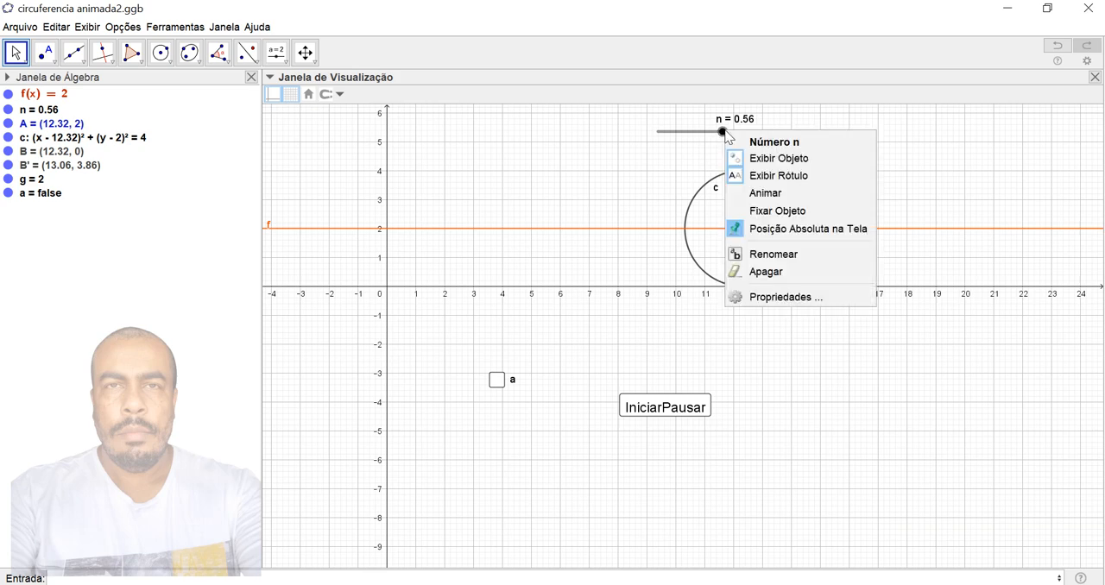
pyautogui.click(774, 298)
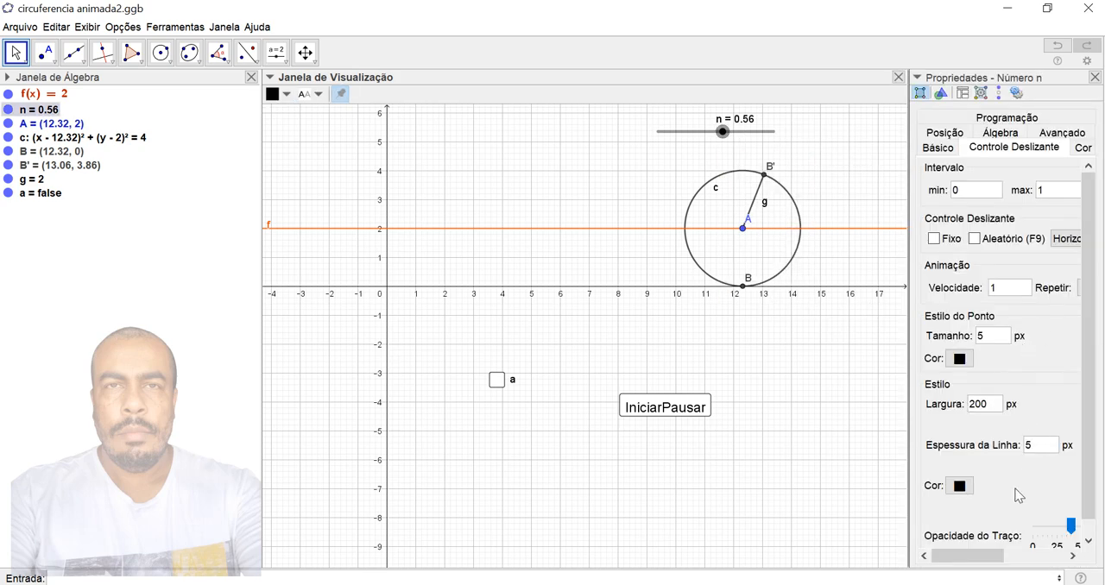
pyautogui.moveTo(978, 556); pyautogui.dragTo(1040, 560)
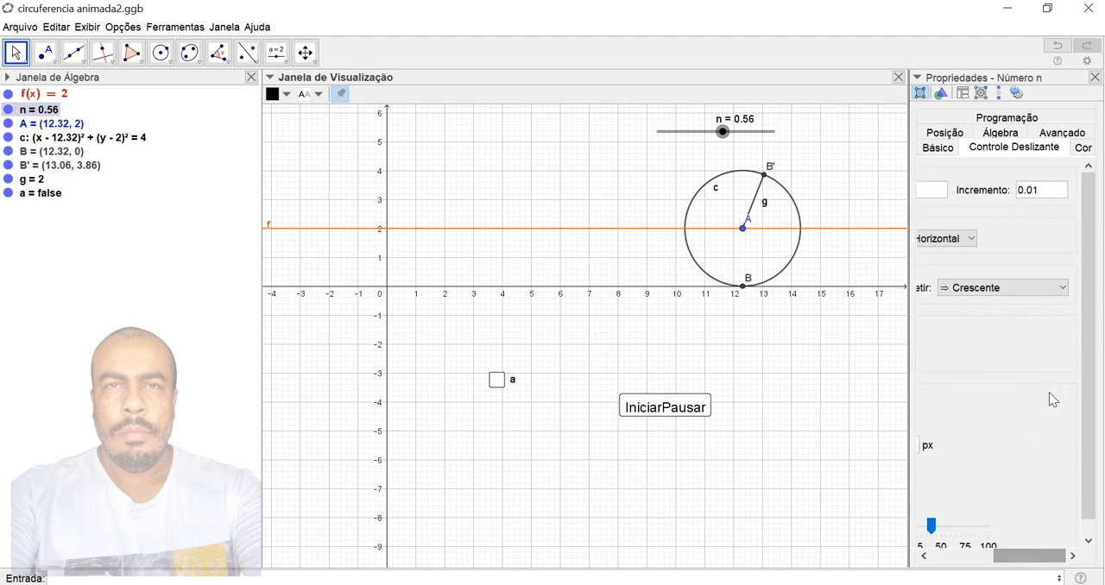
pyautogui.click(1065, 289)
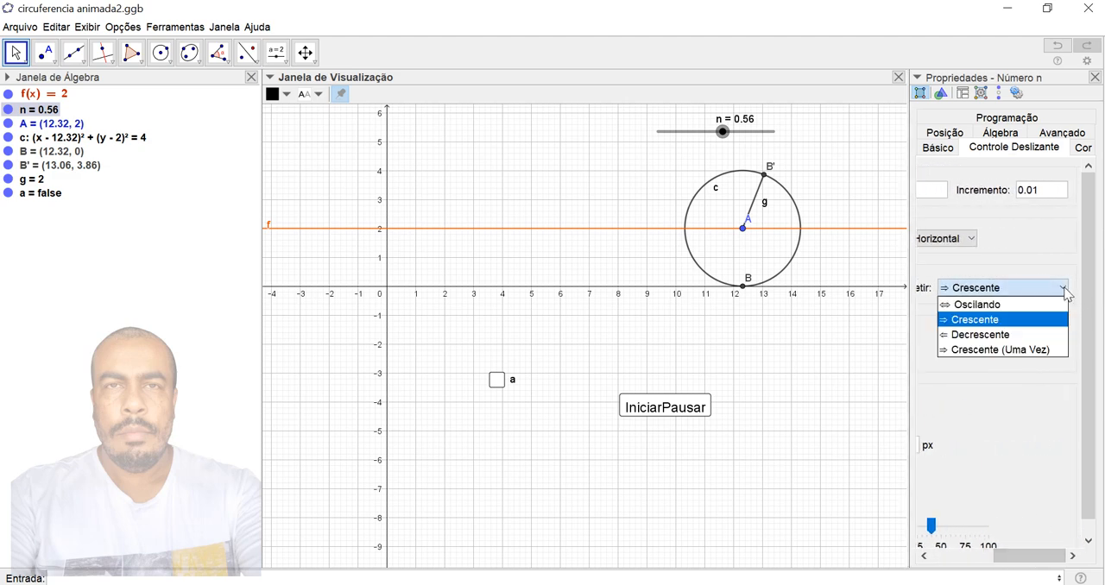
pyautogui.click(1035, 351)
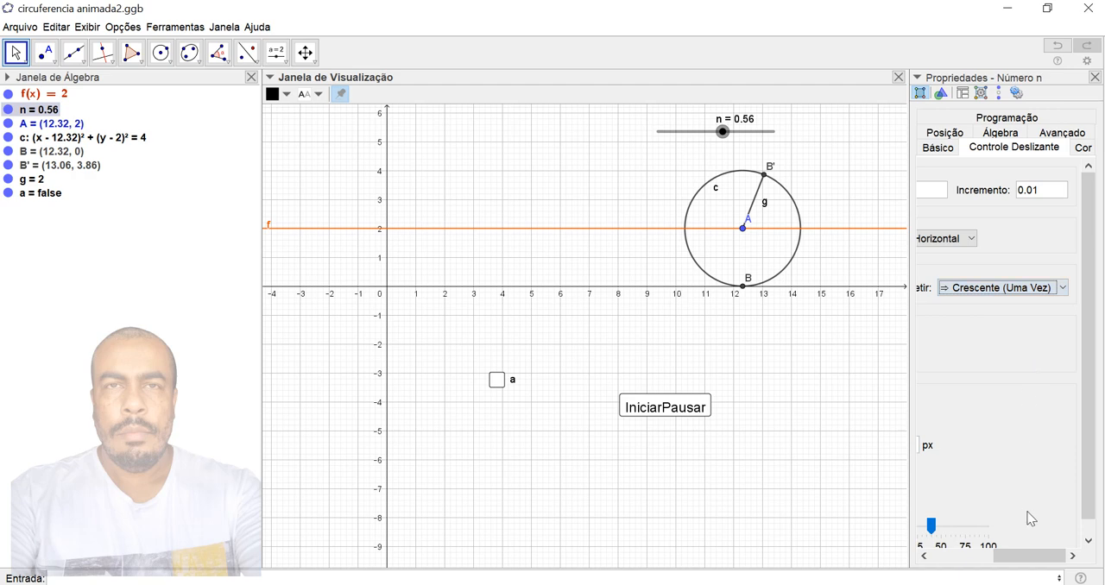
pyautogui.click(1095, 77)
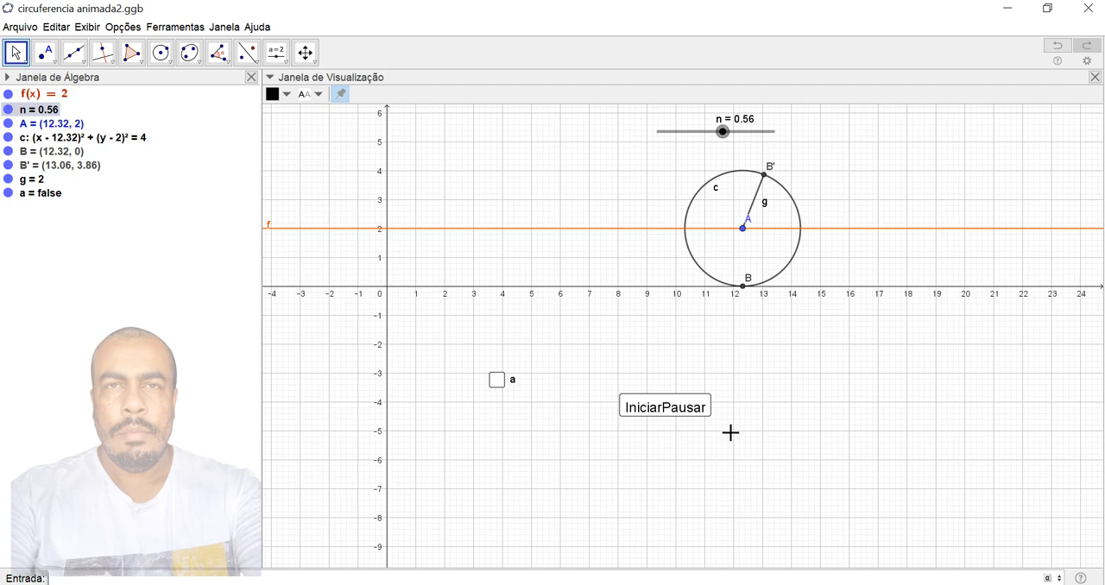
# - Use the IniciarPausar button to run the animation to its end, reset it, restart it and pause it partway
pyautogui.click(671, 417)
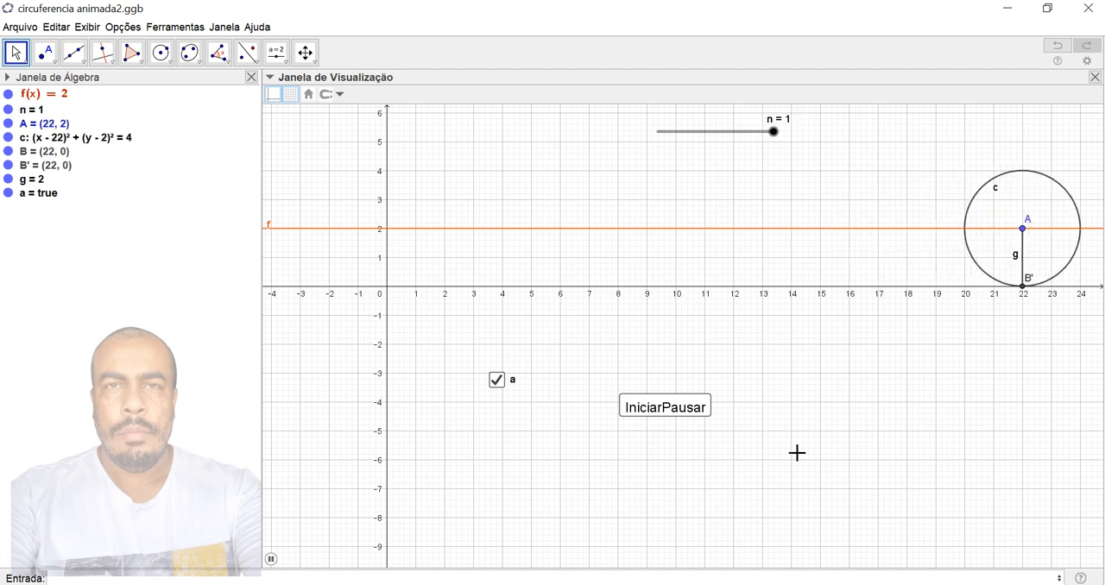
pyautogui.click(664, 420)
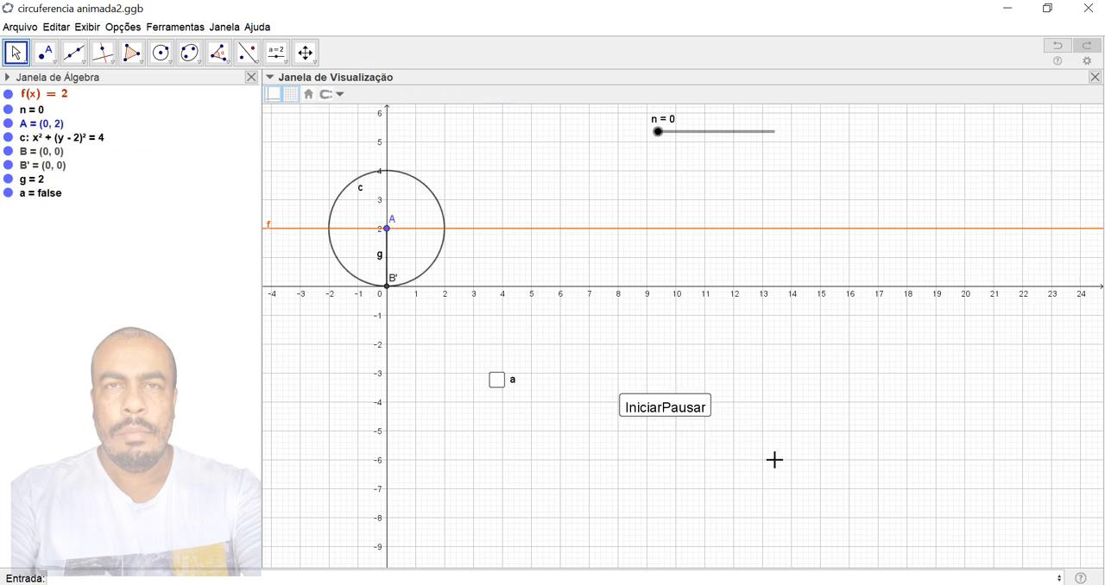
pyautogui.click(669, 413)
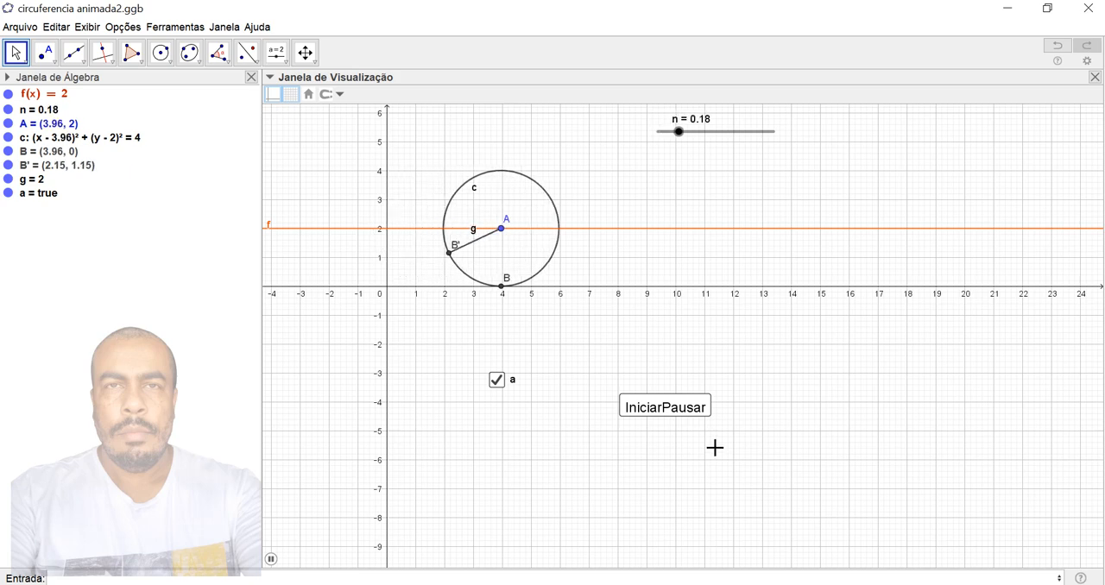
pyautogui.click(688, 414)
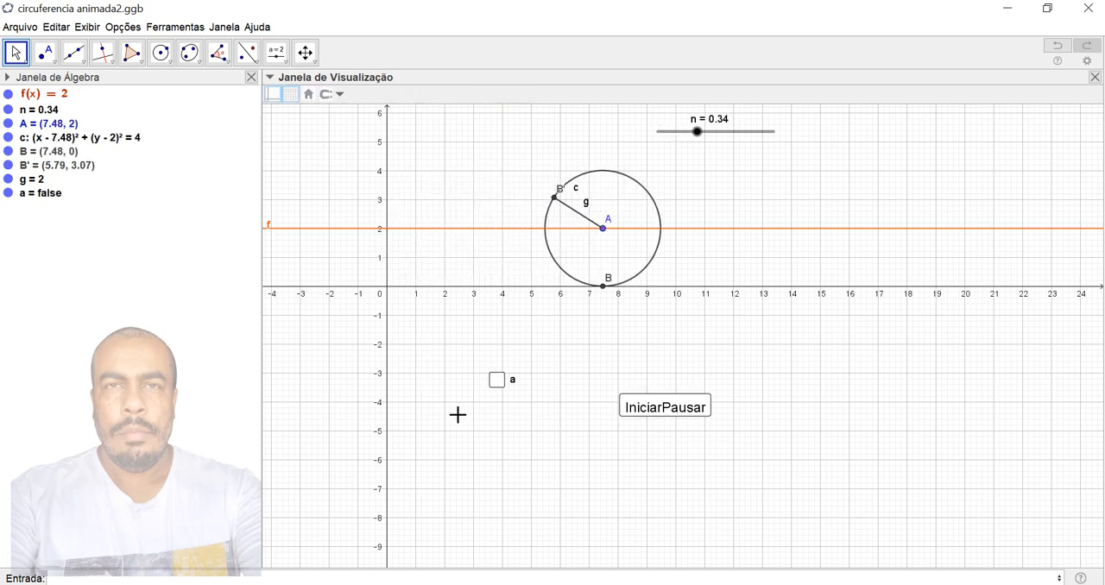
# - Hide checkbox a, the grid, line f and point B in the graphics view
pyautogui.rightClick(499, 383)
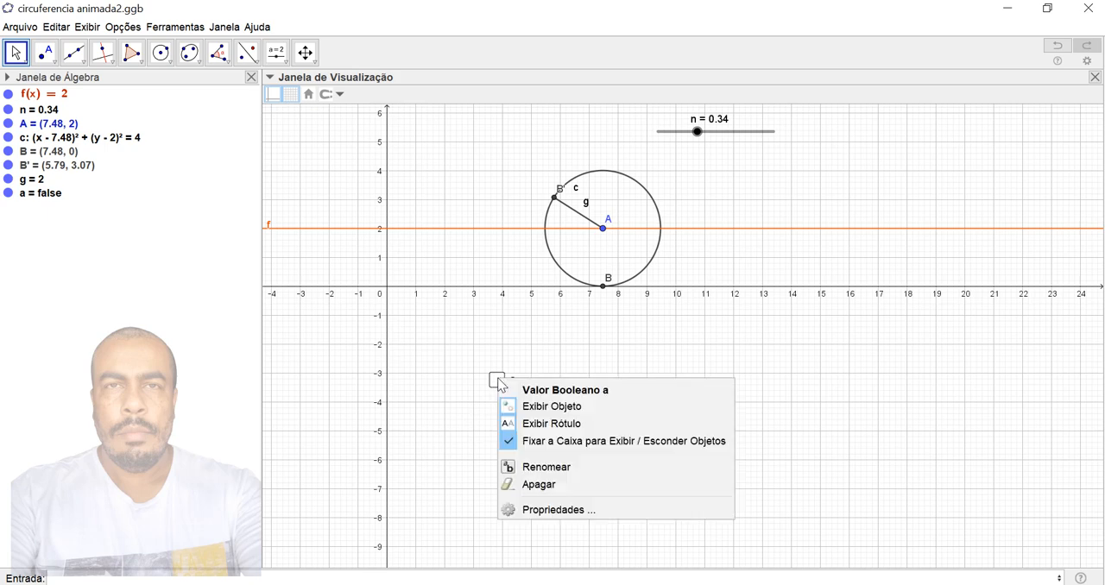
pyautogui.click(560, 406)
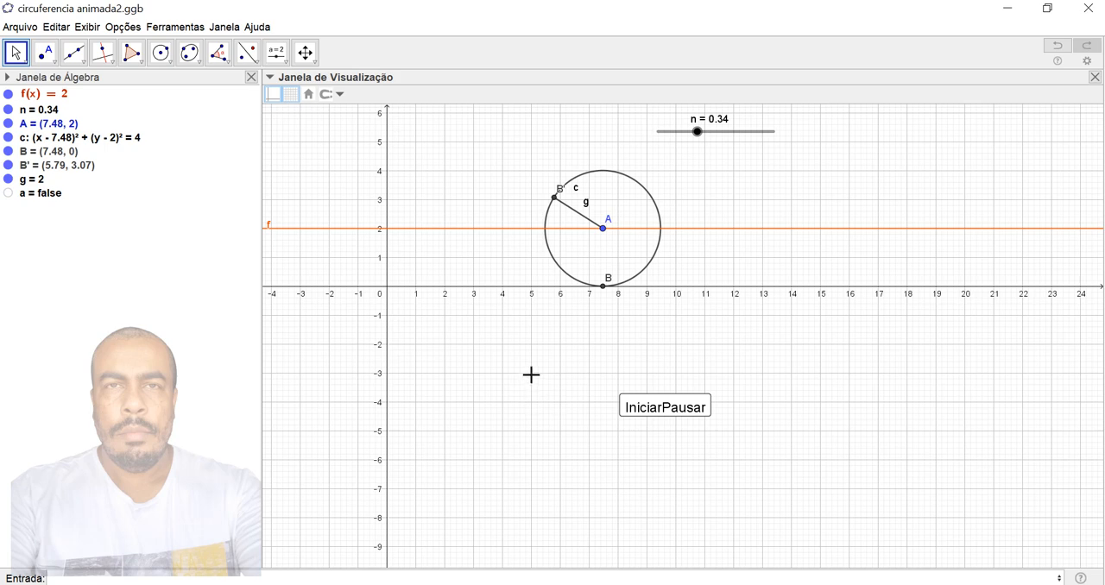
pyautogui.rightClick(438, 340)
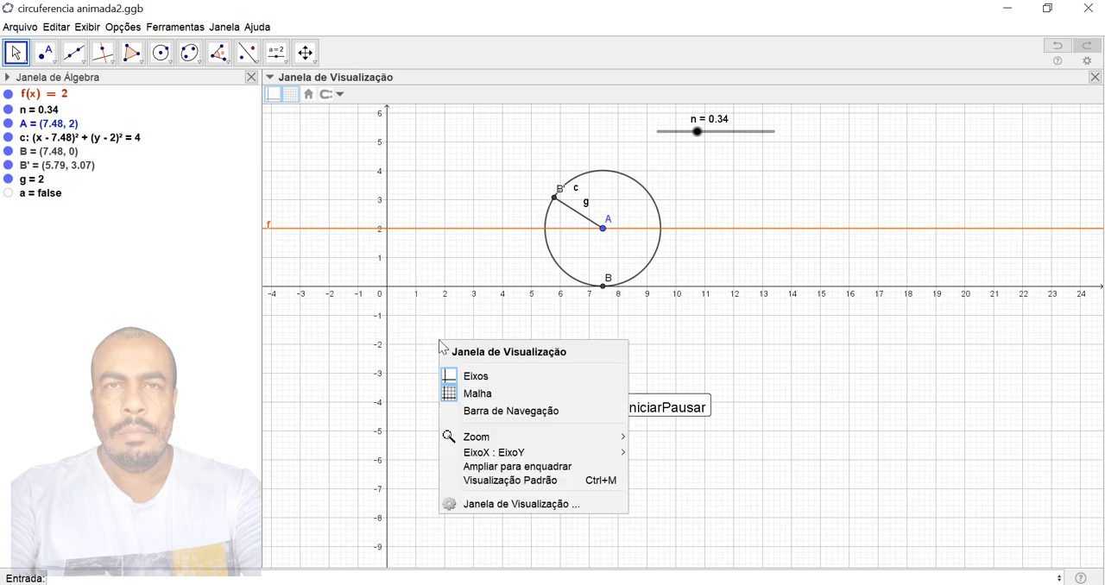
pyautogui.click(466, 391)
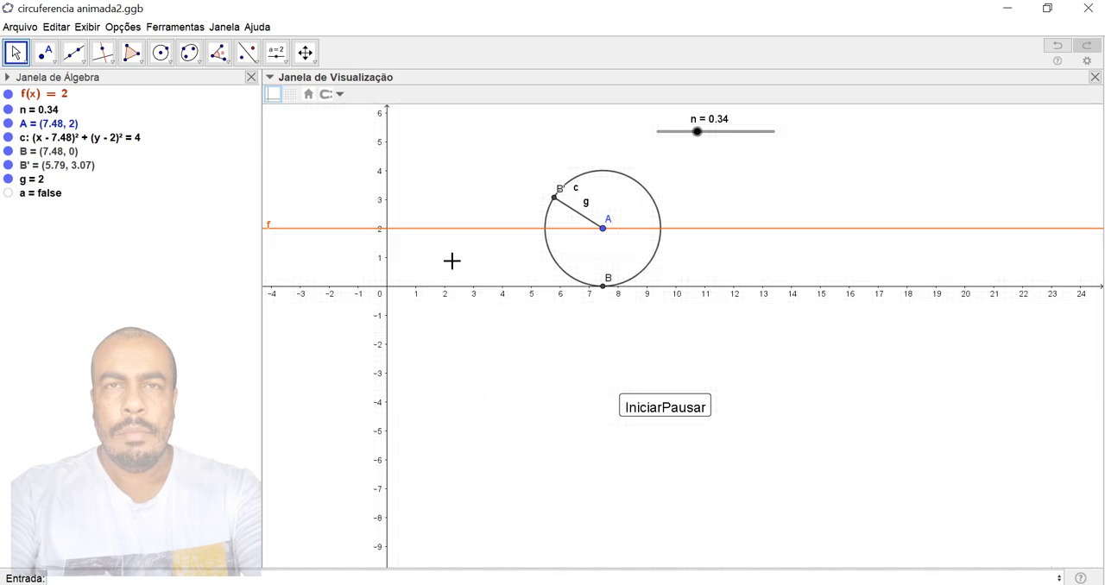
pyautogui.click(7, 94)
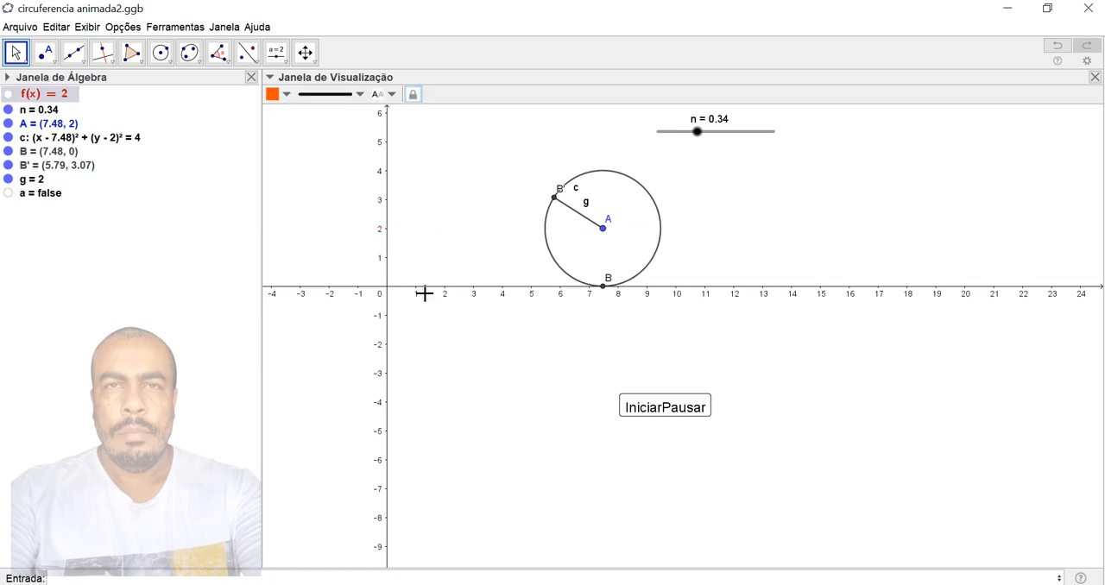
pyautogui.click(9, 152)
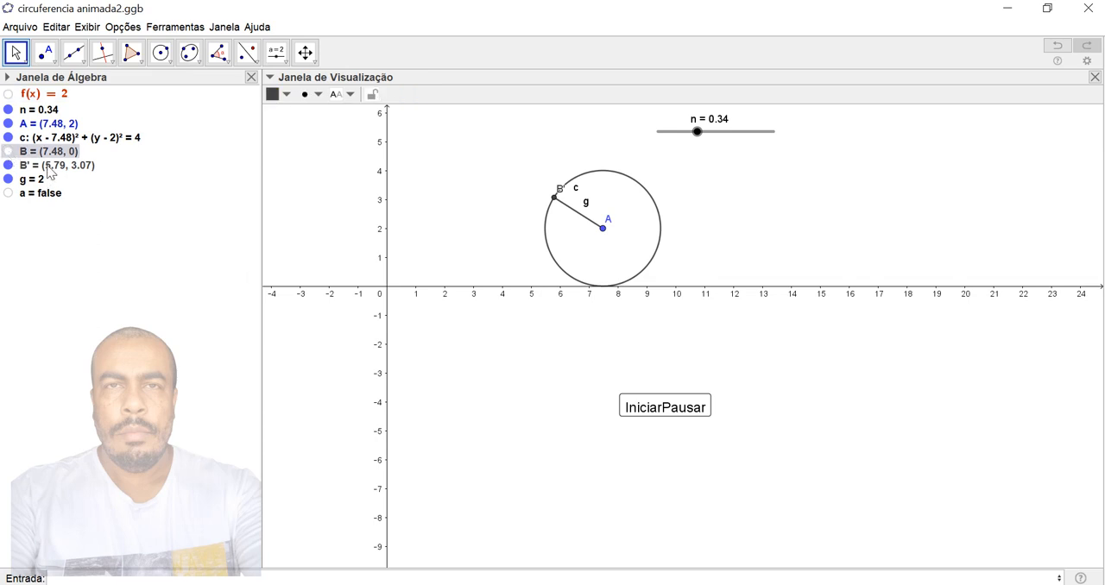
# - Hide the labels of point B', circle c and segment g
pyautogui.rightClick(50, 172)
pyautogui.click(113, 244)
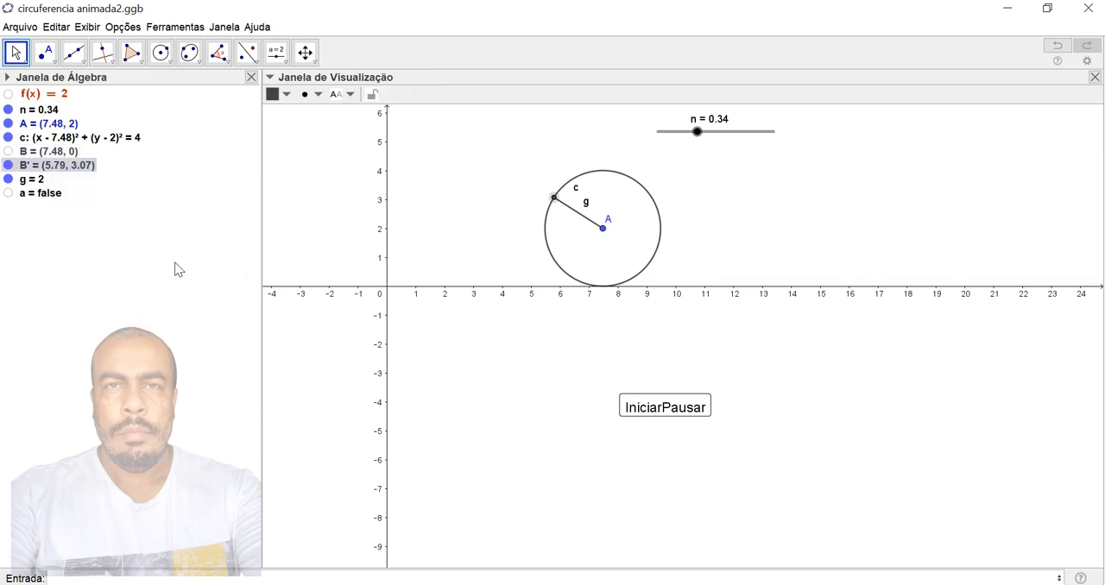
pyautogui.rightClick(51, 141)
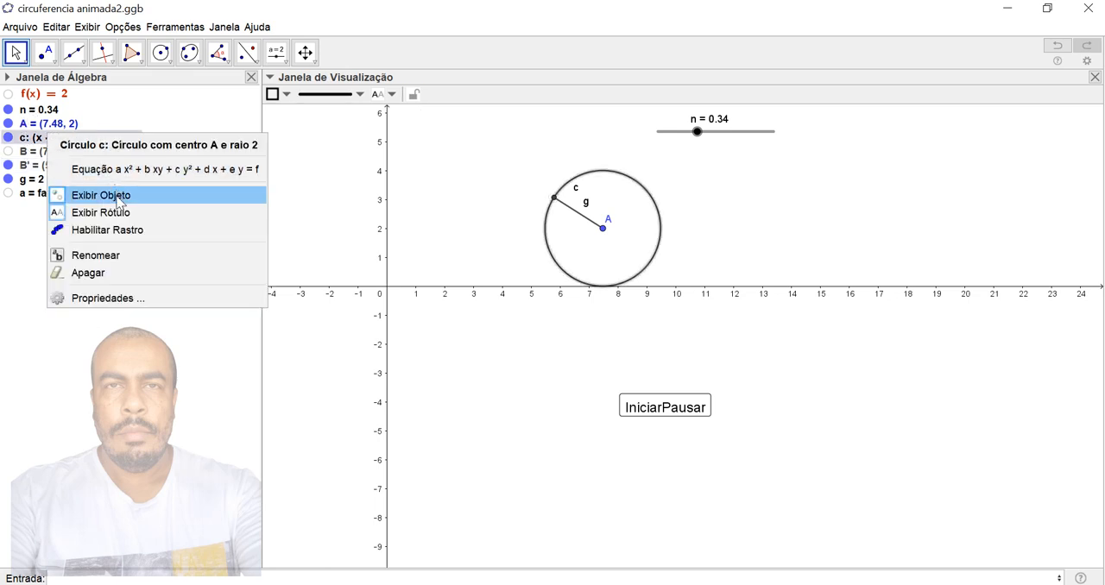
pyautogui.click(119, 216)
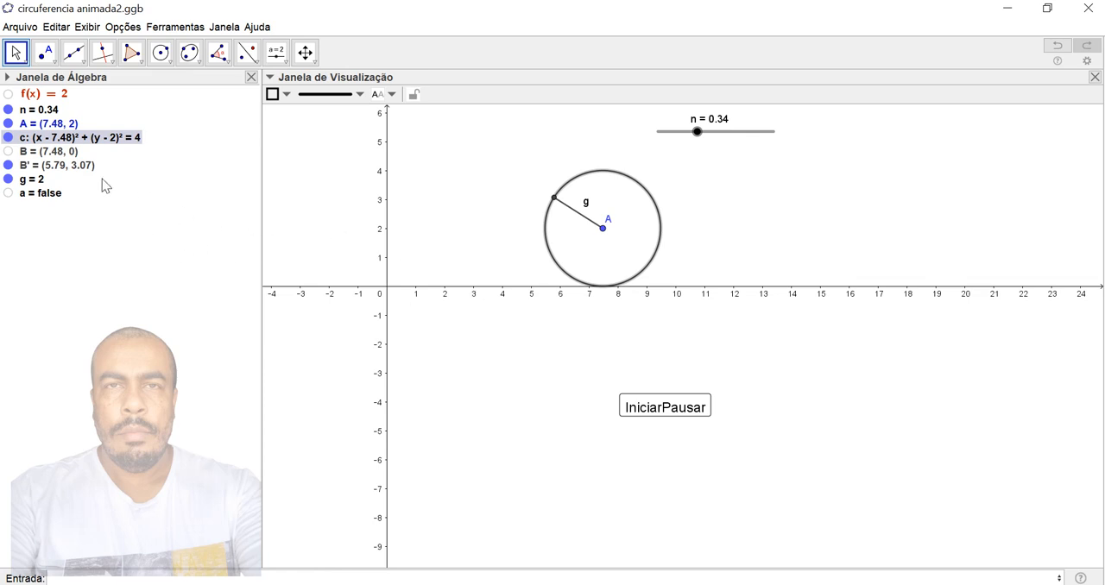
pyautogui.rightClick(31, 183)
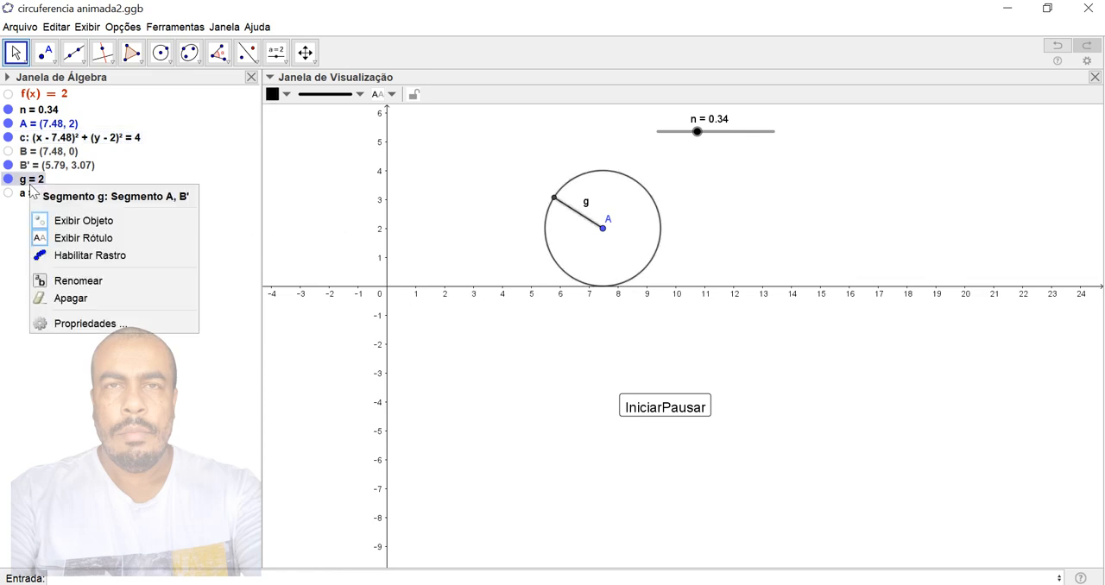
pyautogui.click(82, 238)
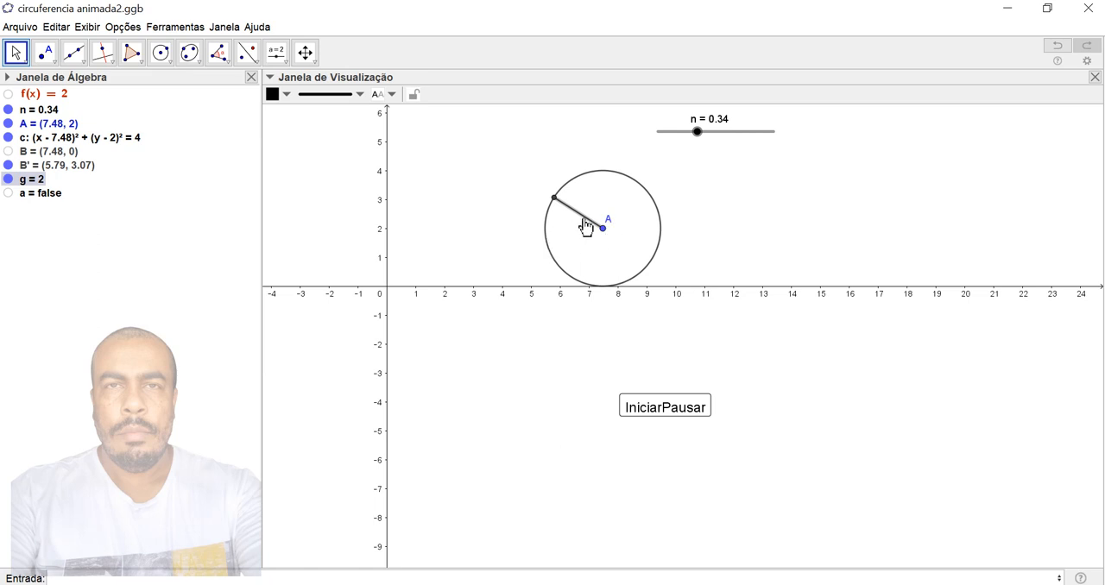
# - Thicken the outline of circle c and colour it orange, leaving its interior unfilled
pyautogui.click(600, 169)
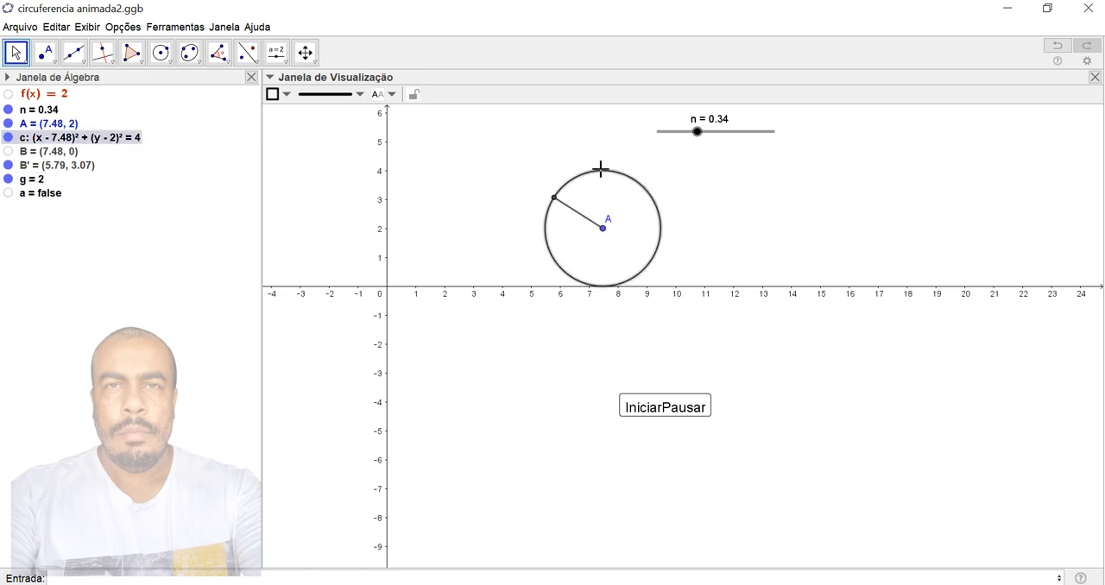
pyautogui.click(359, 100)
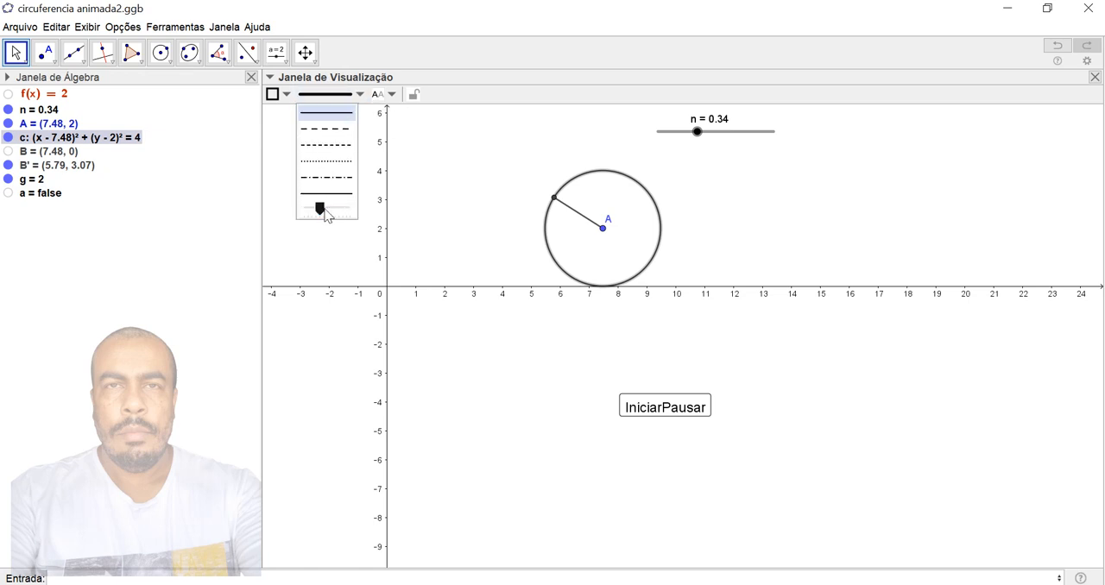
pyautogui.moveTo(322, 210); pyautogui.dragTo(345, 209)
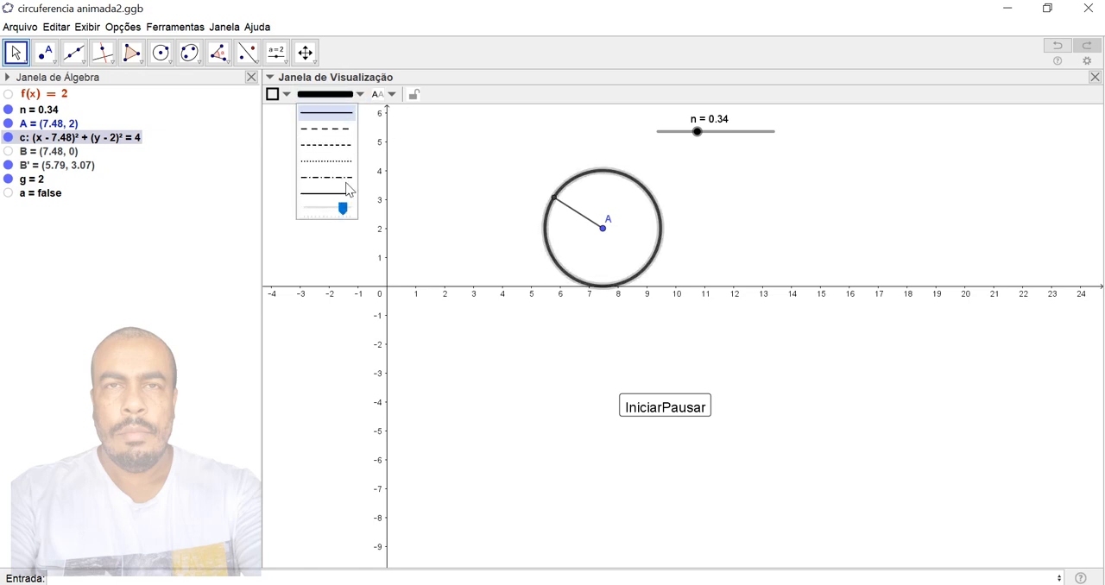
pyautogui.click(286, 95)
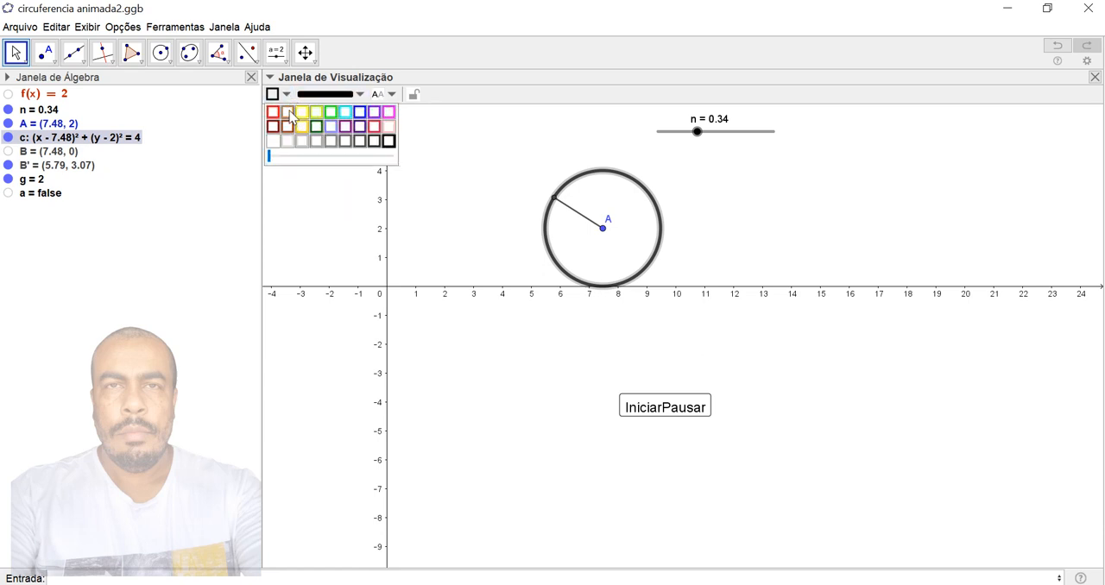
pyautogui.click(289, 114)
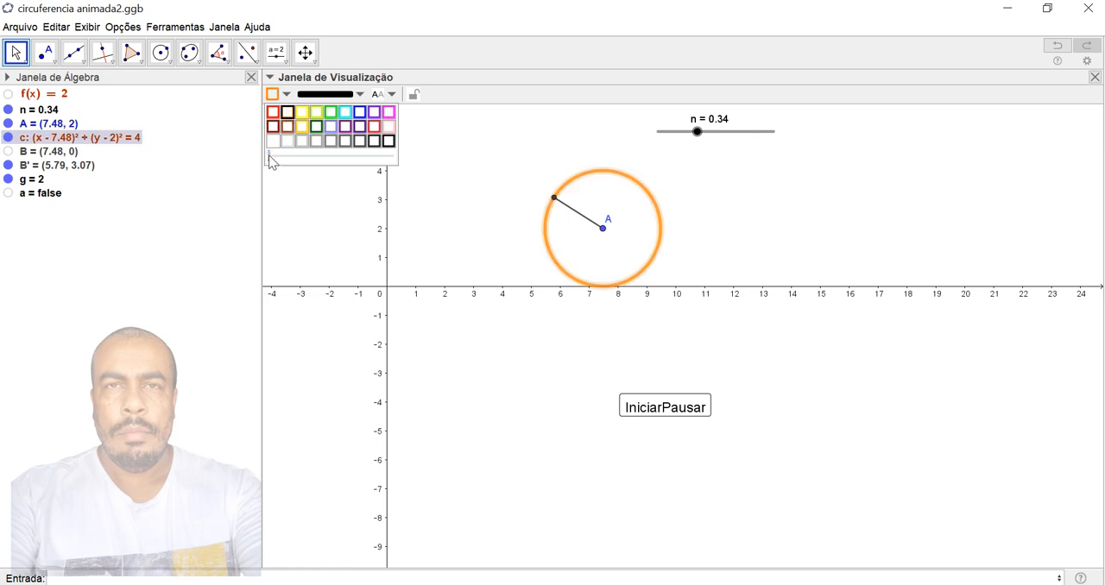
pyautogui.moveTo(269, 155)
pyautogui.mouseDown()
pyautogui.moveTo(360, 157)
pyautogui.moveTo(257, 163)
pyautogui.mouseUp()
pyautogui.click(488, 410)
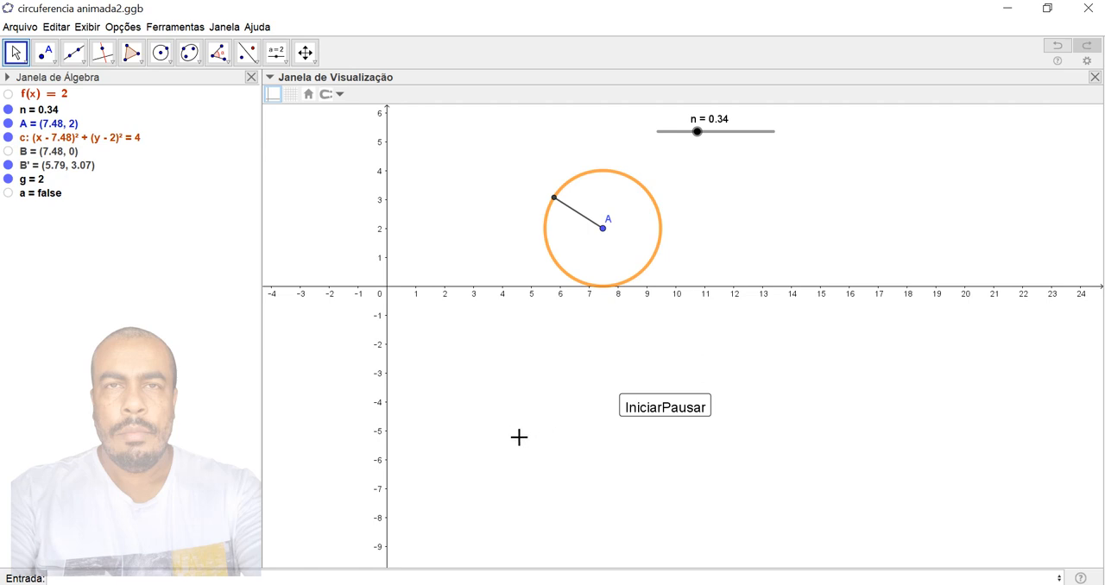
# - Play the orange circle's roll to the end, reset it, replay it and pause partway with IniciarPausar
pyautogui.click(663, 410)
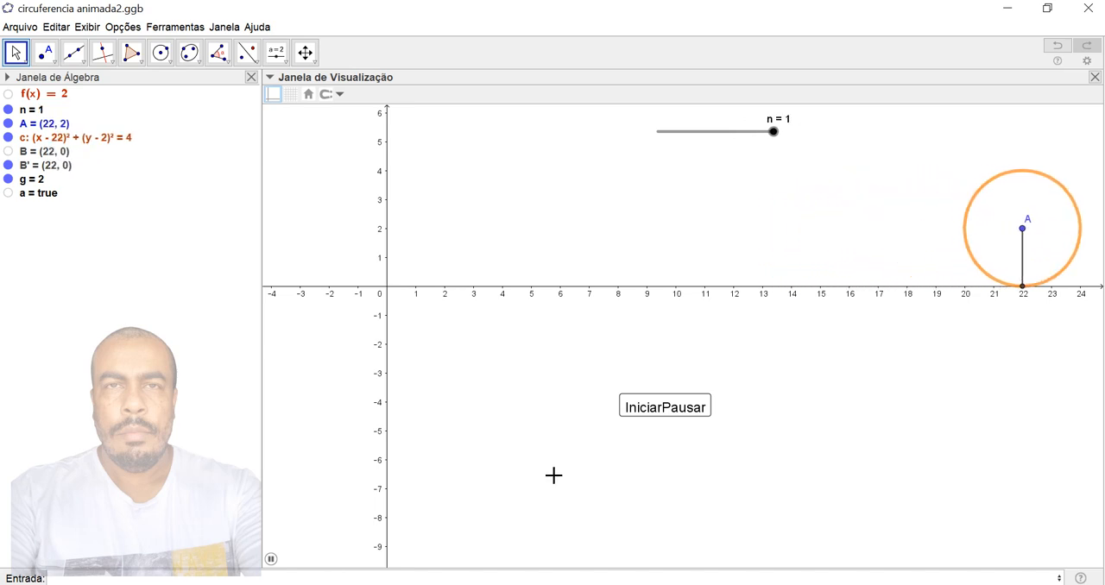
pyautogui.click(655, 413)
pyautogui.click(664, 413)
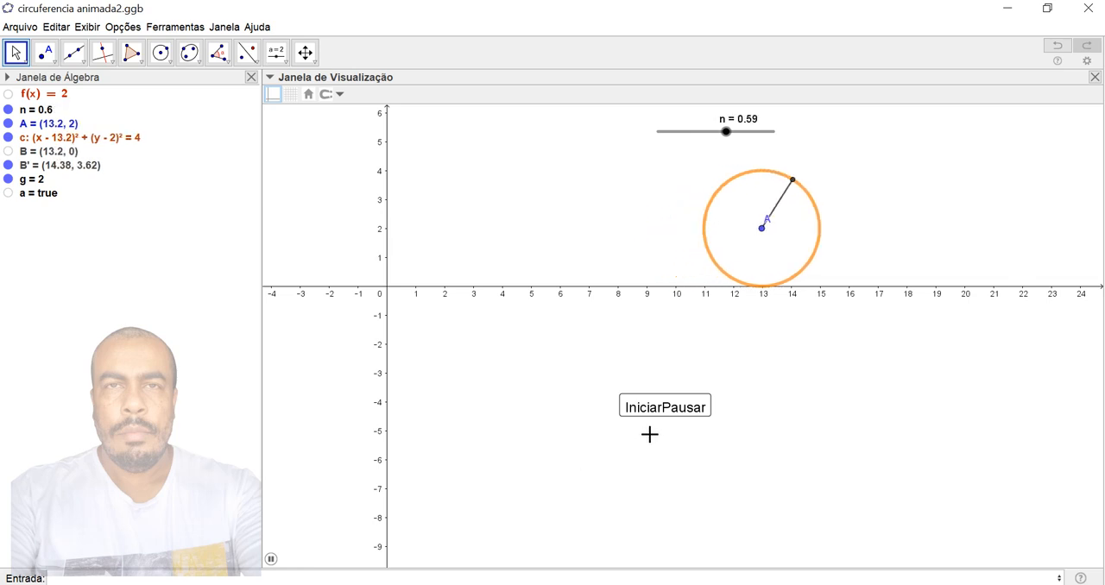
pyautogui.click(670, 413)
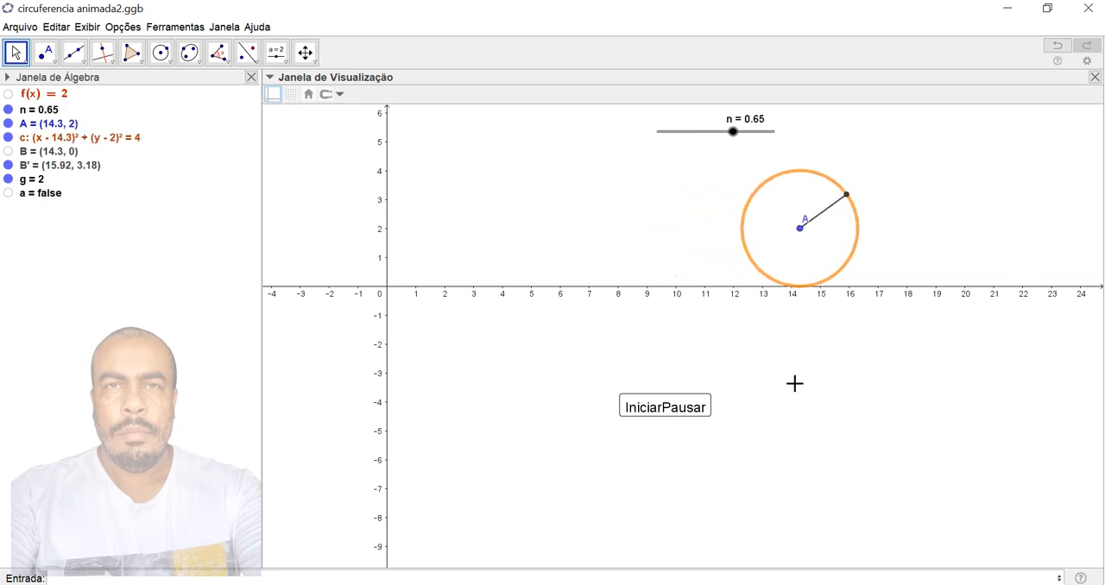
# - Colour point B' at the rim end of the radius red
pyautogui.click(847, 196)
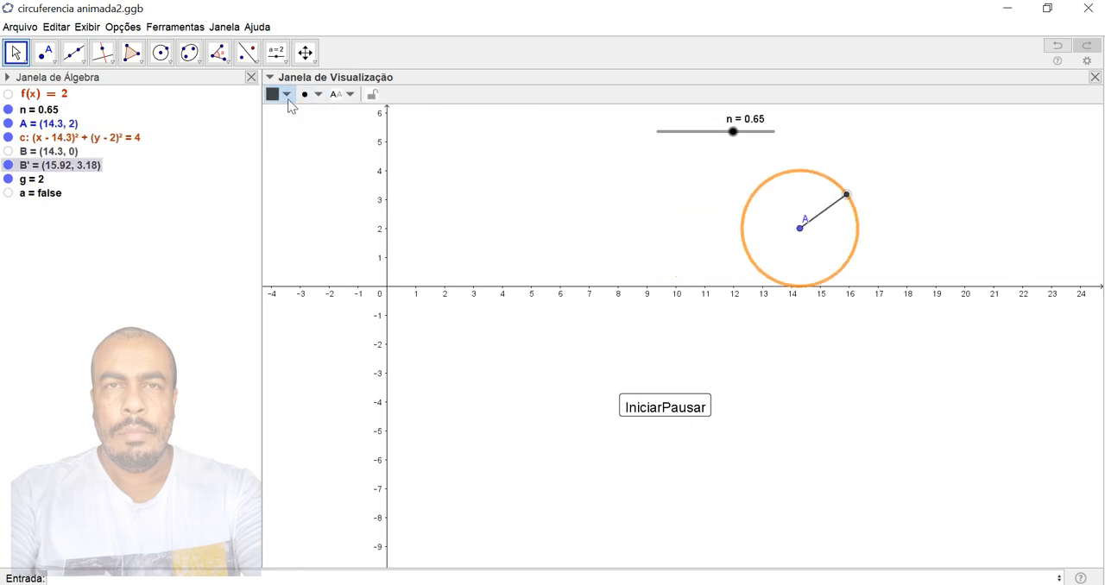
pyautogui.click(287, 97)
pyautogui.click(273, 112)
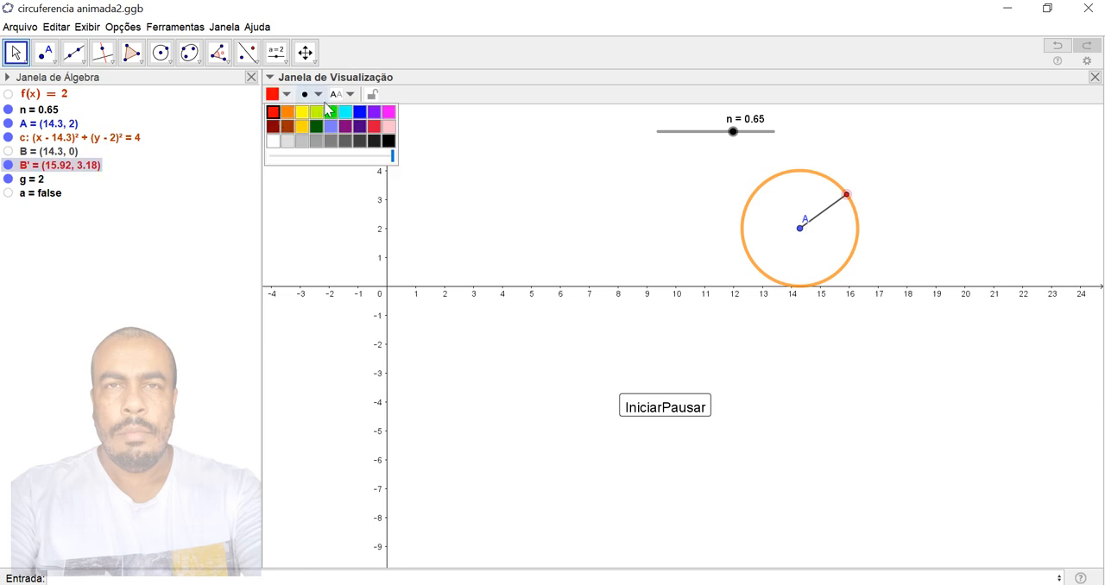
# - Try a larger size and a hollow circle style on point B', and return it to a small filled dot
pyautogui.click(321, 95)
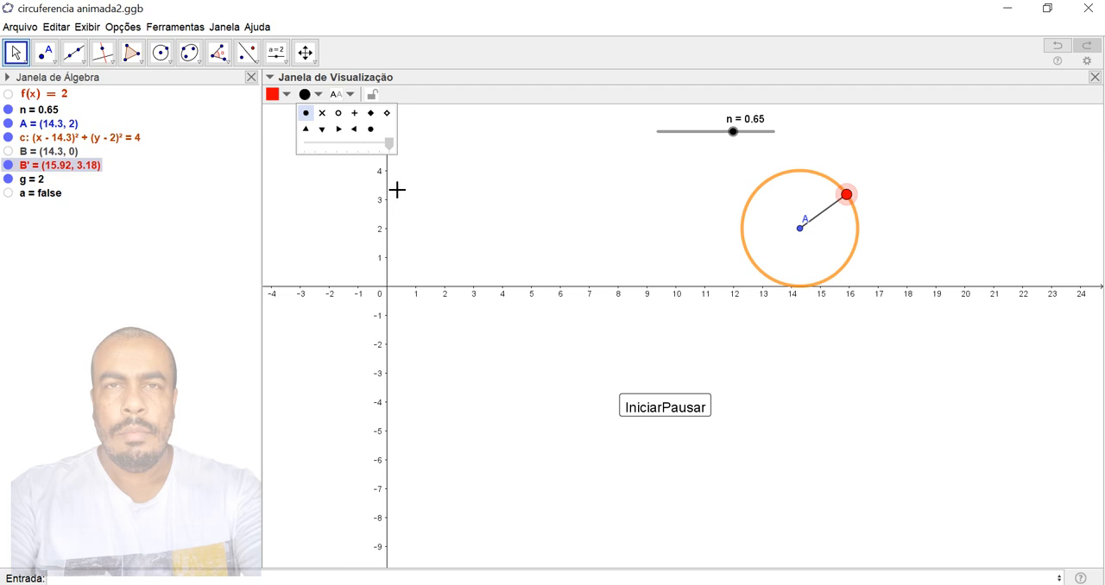
pyautogui.moveTo(397, 190); pyautogui.dragTo(342, 168)
pyautogui.click(338, 113)
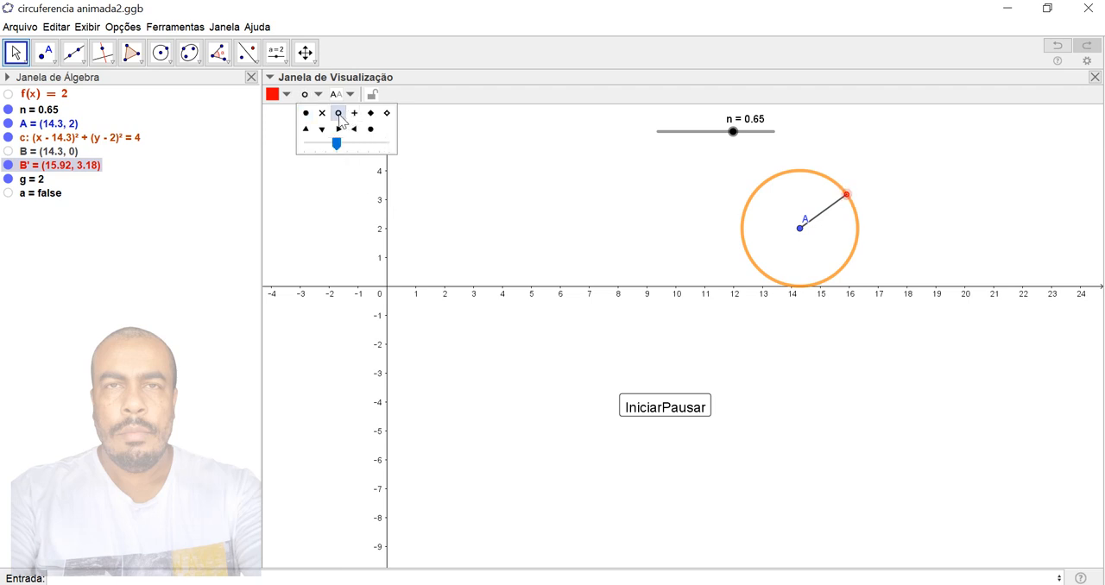
pyautogui.click(306, 113)
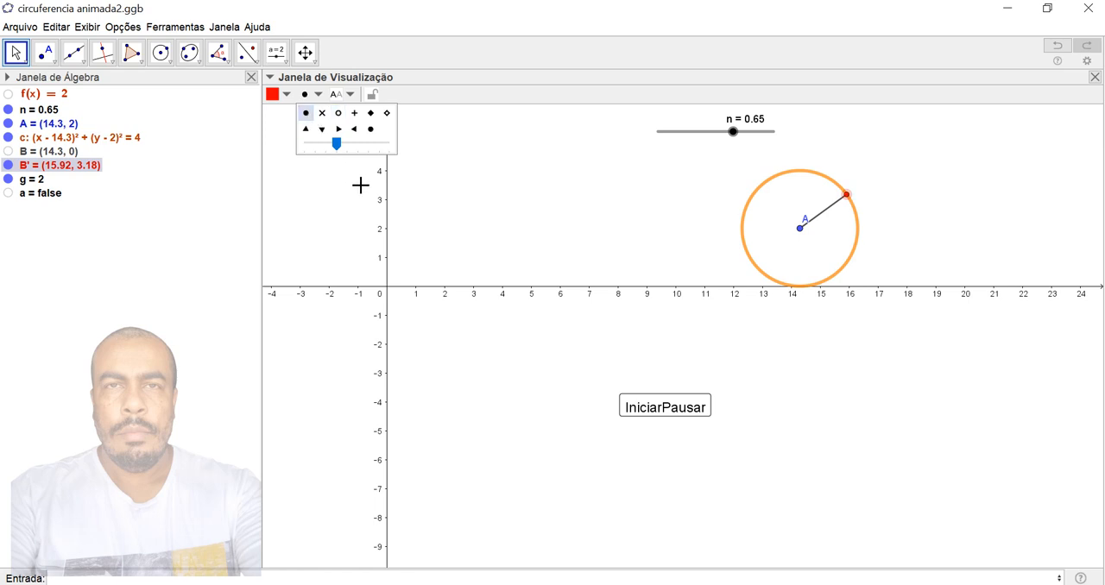
# - Change the style of centre point A to a hollow circle and deselect it
pyautogui.click(800, 229)
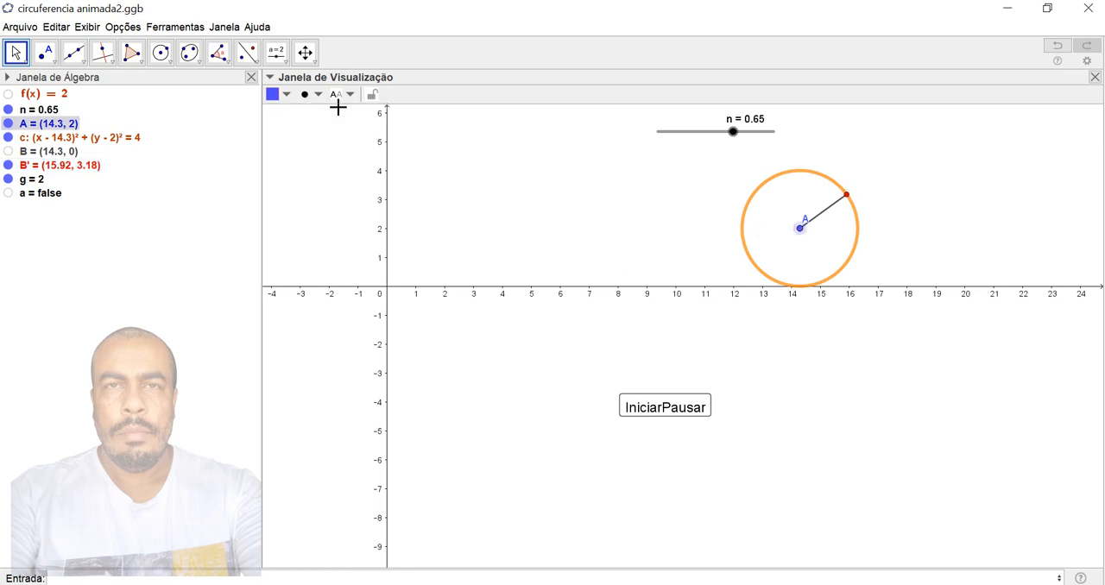
pyautogui.click(311, 94)
pyautogui.click(338, 113)
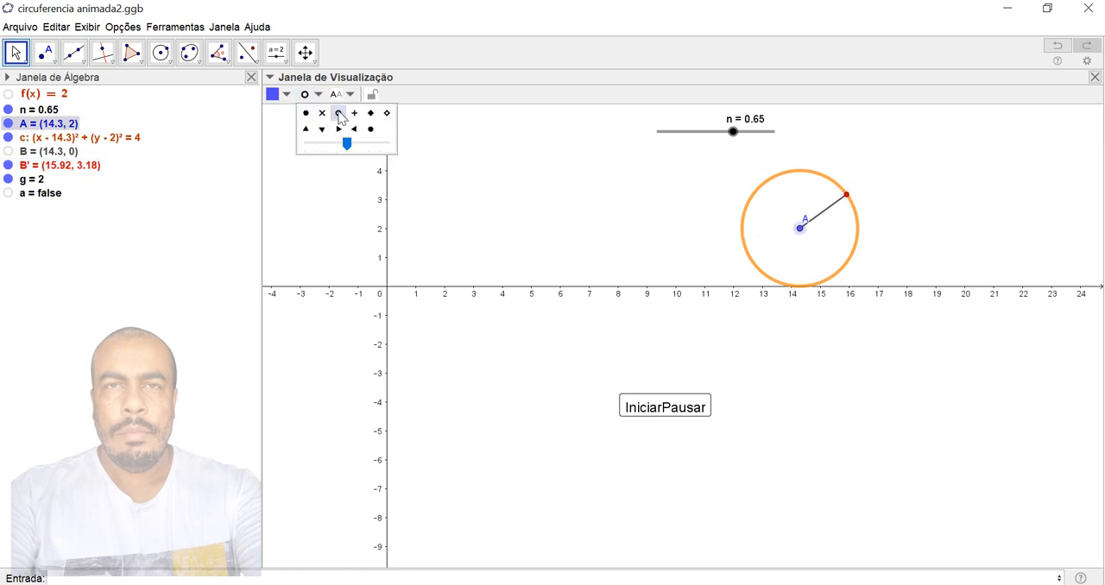
pyautogui.click(561, 208)
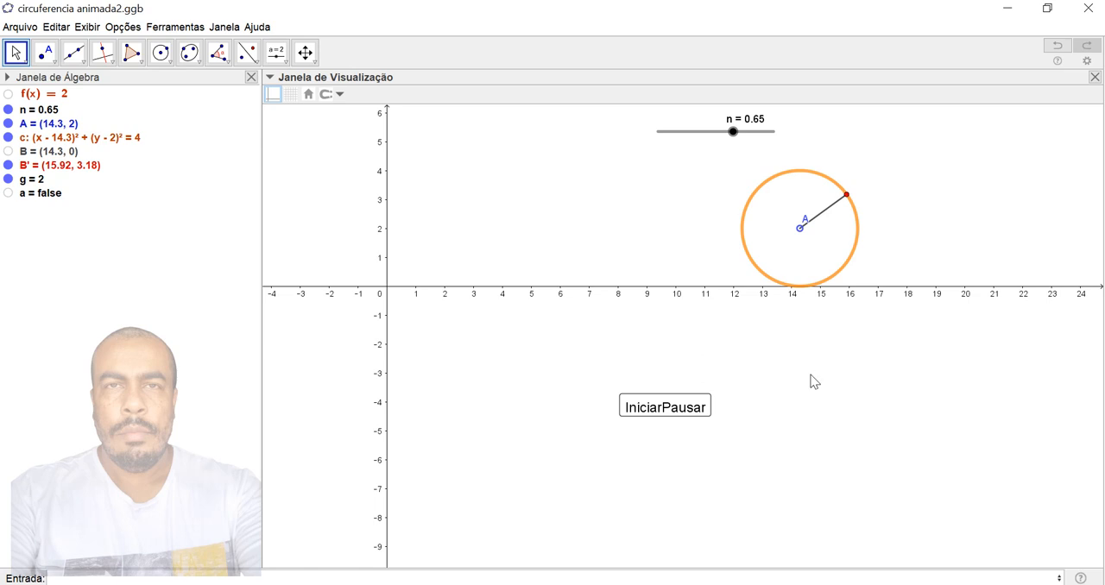
# - Resume the circle's roll to the end with IniciarPausar, reset it to the origin and start it rolling again
pyautogui.click(643, 414)
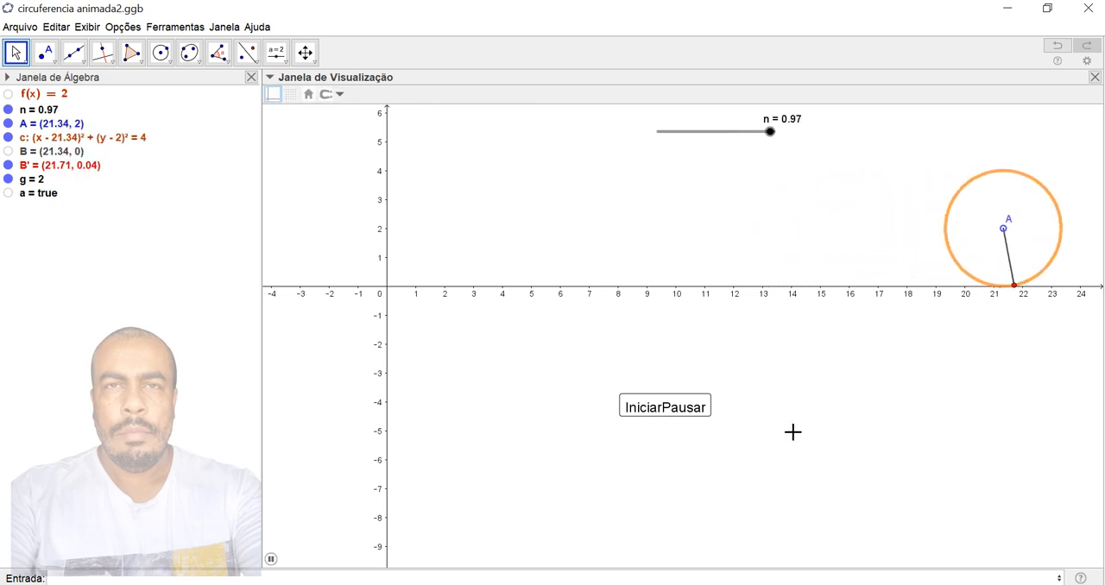
pyautogui.click(674, 418)
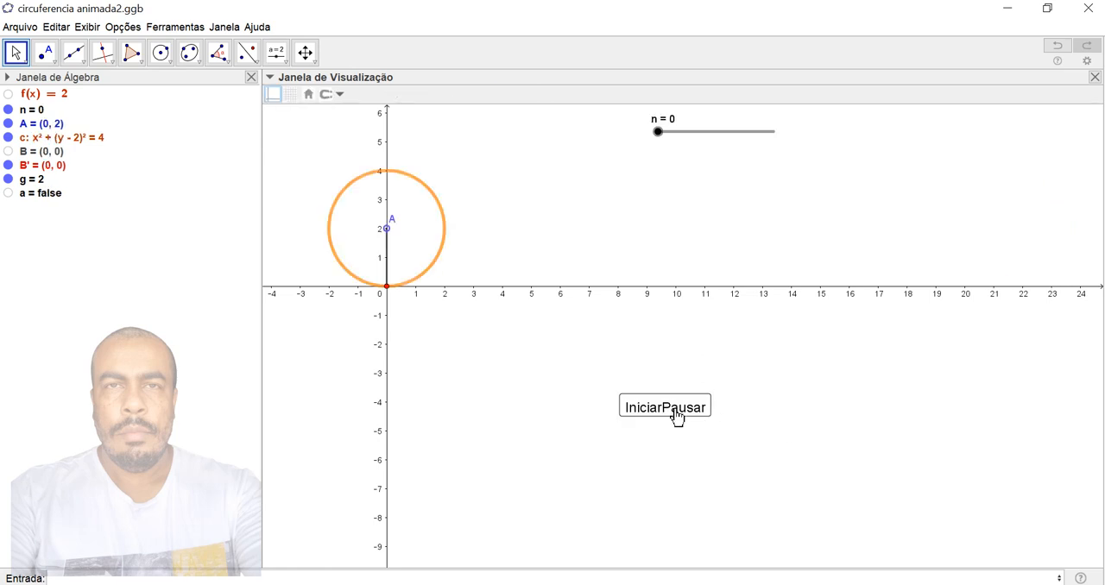
pyautogui.click(678, 418)
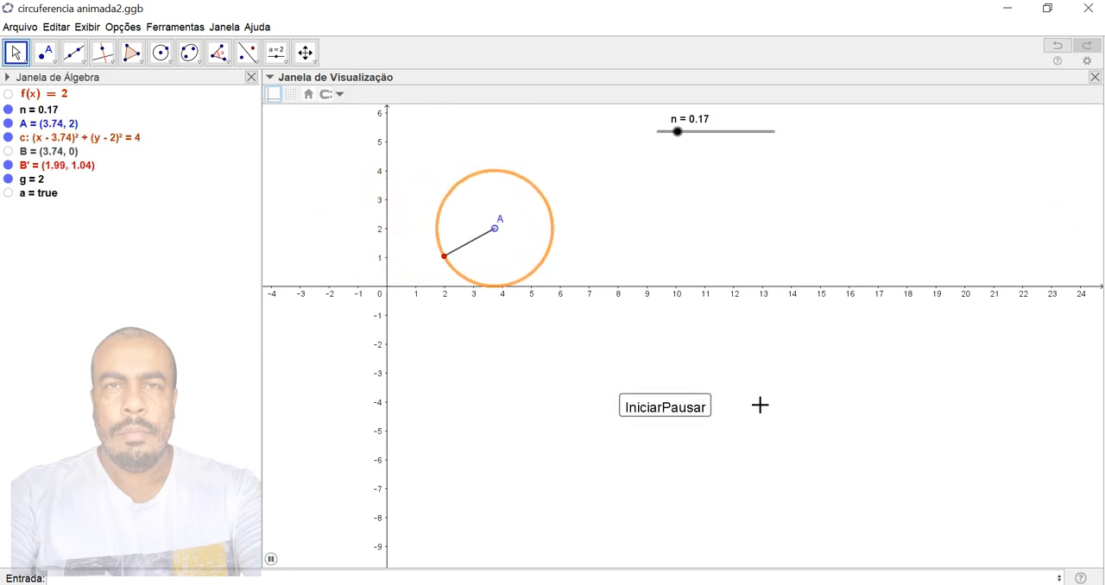